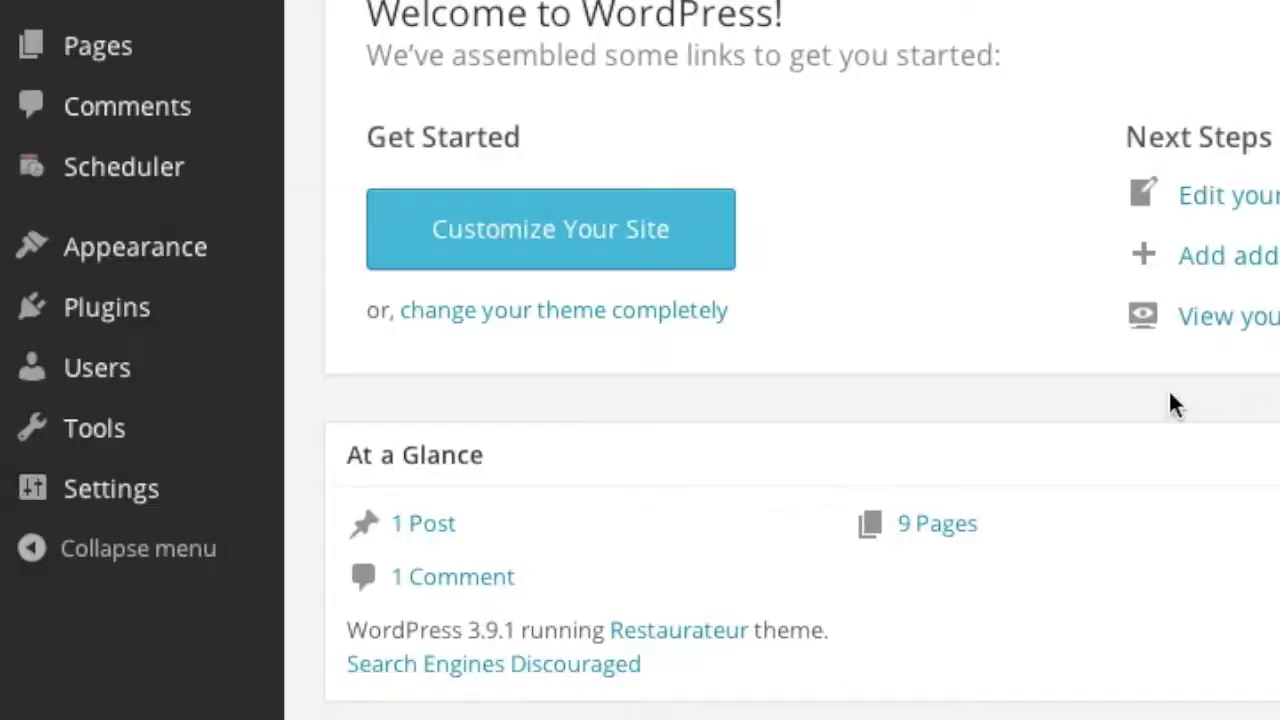
# Leave the finished front-end Store Locator page and return to the WordPress Dashboard
pyautogui.moveTo(114, 306)
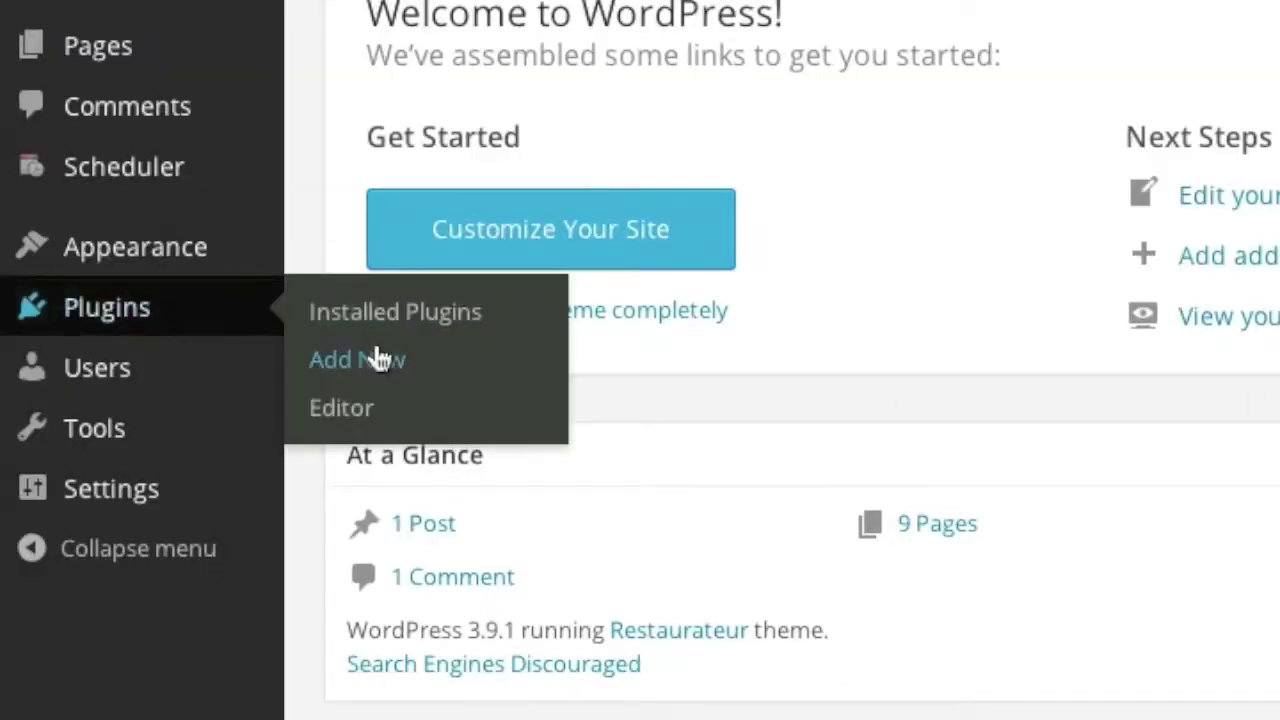
# Search the plugin directory under Plugins > Add New for 'wp store locator'
pyautogui.click(381, 360)
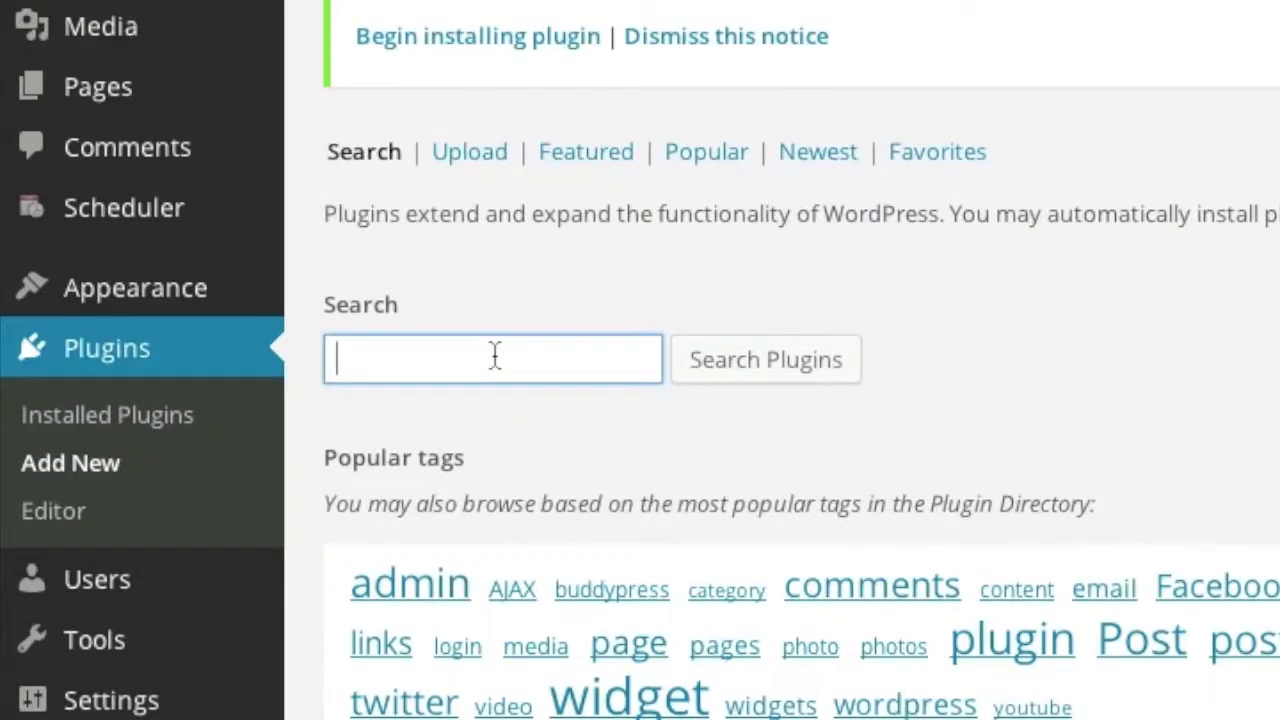
pyautogui.write('wp st')
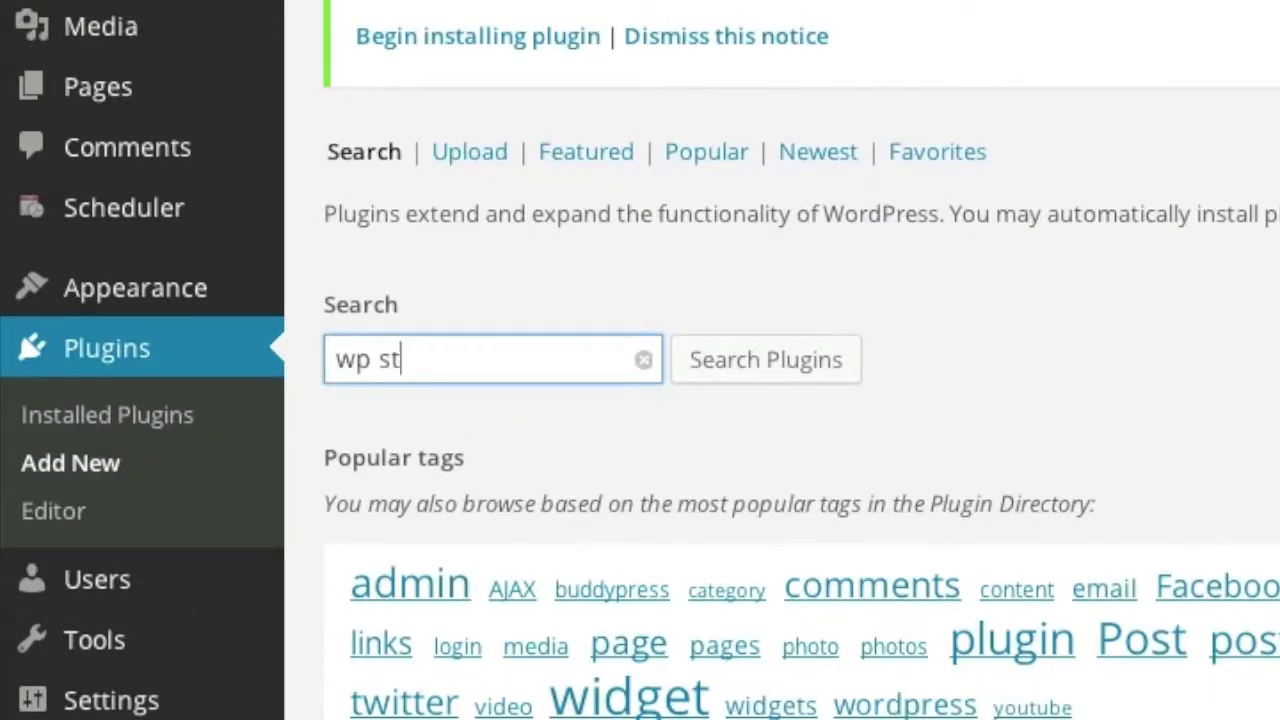
pyautogui.write('ore locator')
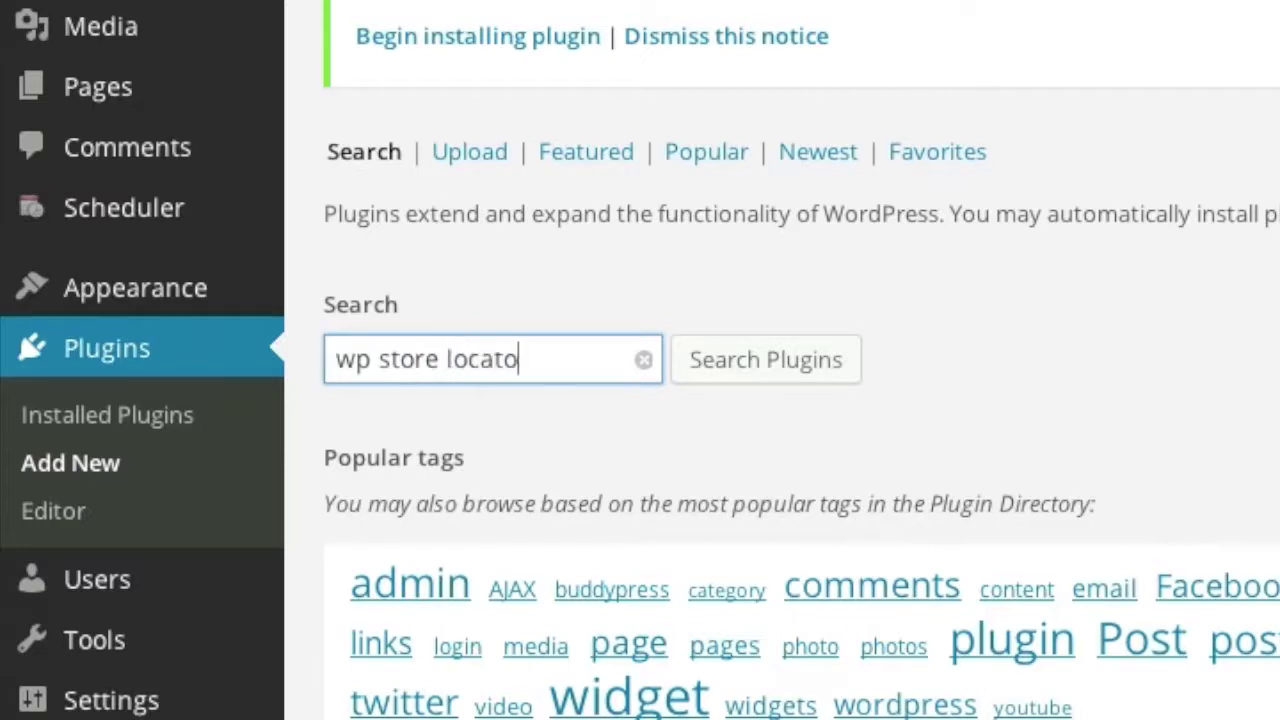
pyautogui.click(780, 368)
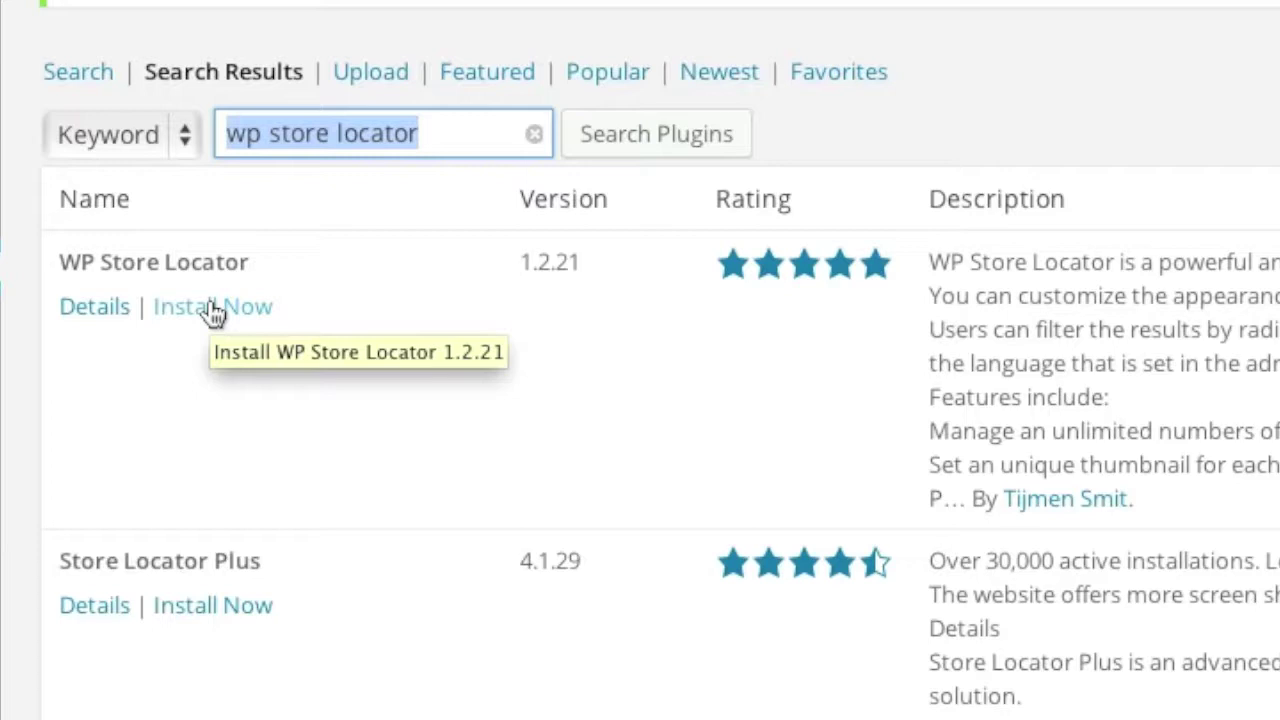
# Install and activate WP Store Locator 1.2.21, then bring up its Add Store form
pyautogui.click(213, 307)
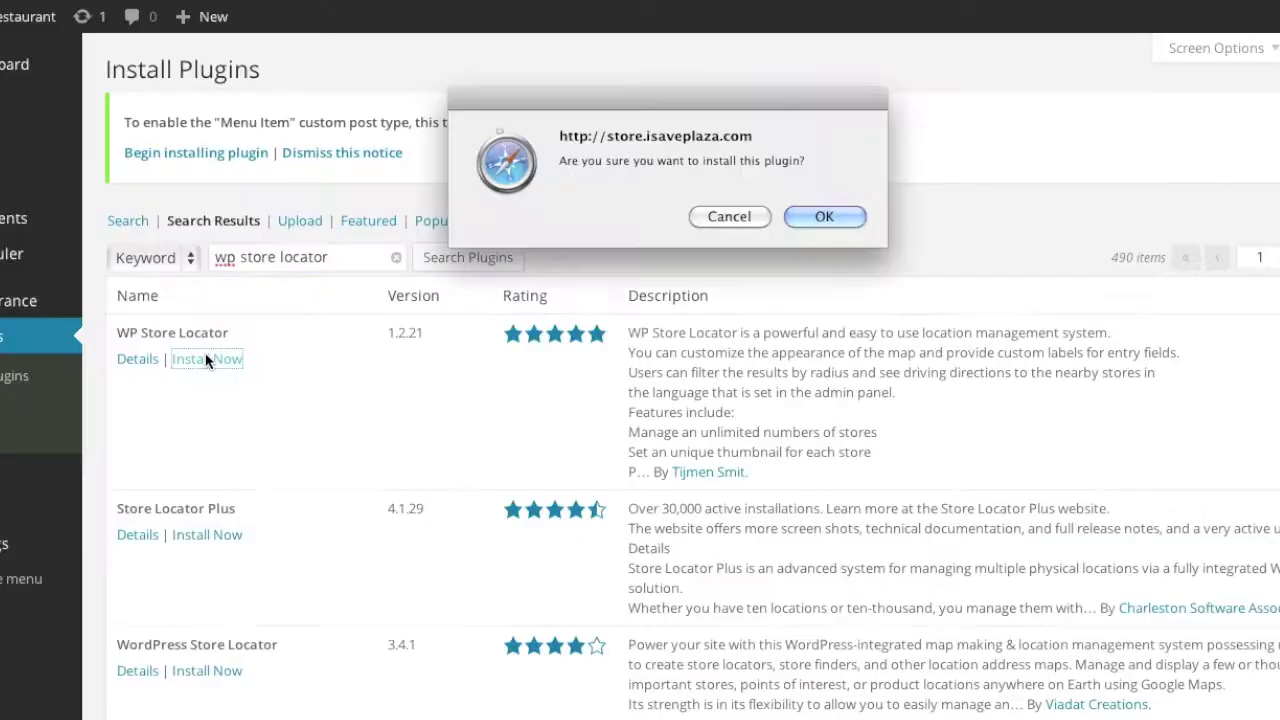
pyautogui.click(826, 215)
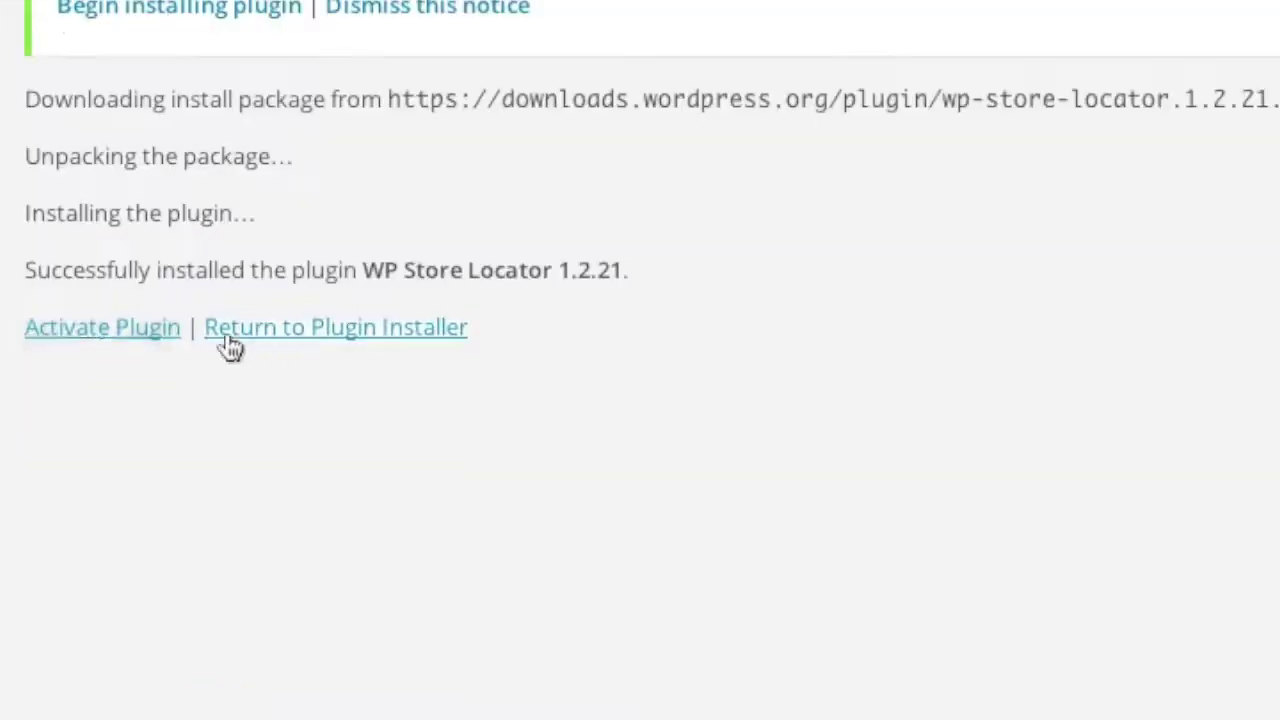
pyautogui.click(112, 327)
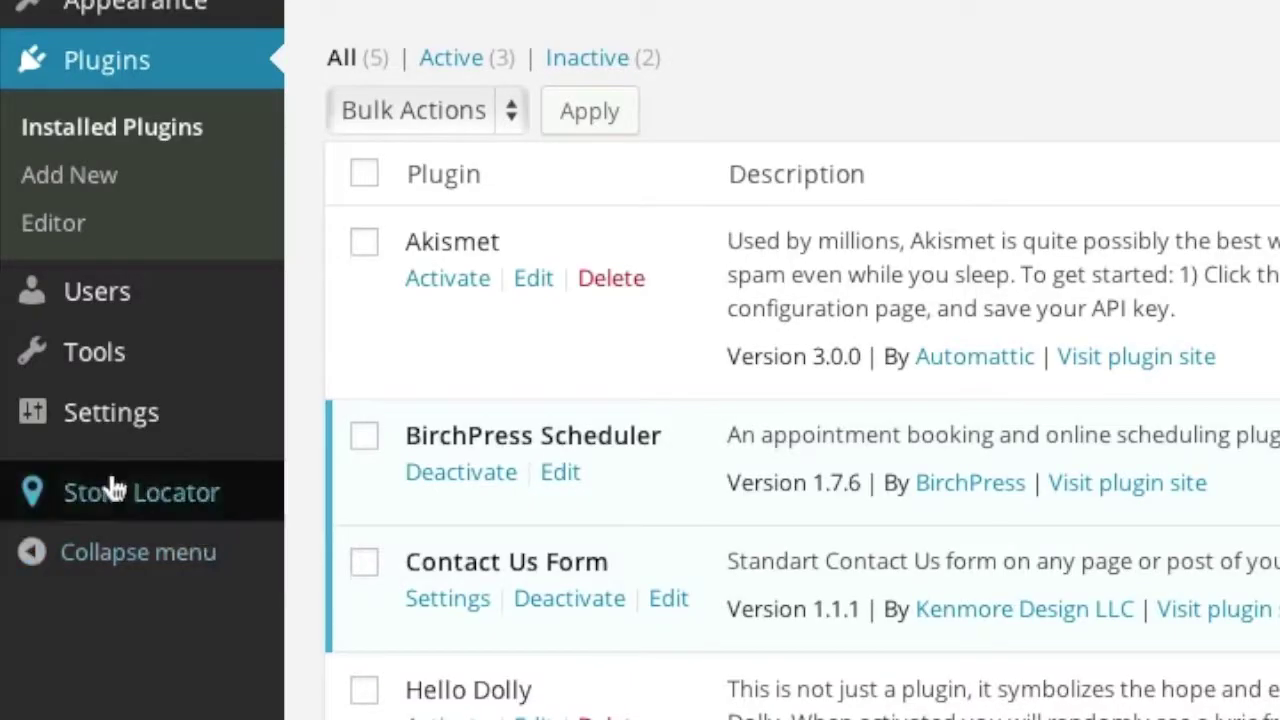
pyautogui.moveTo(20, 590)
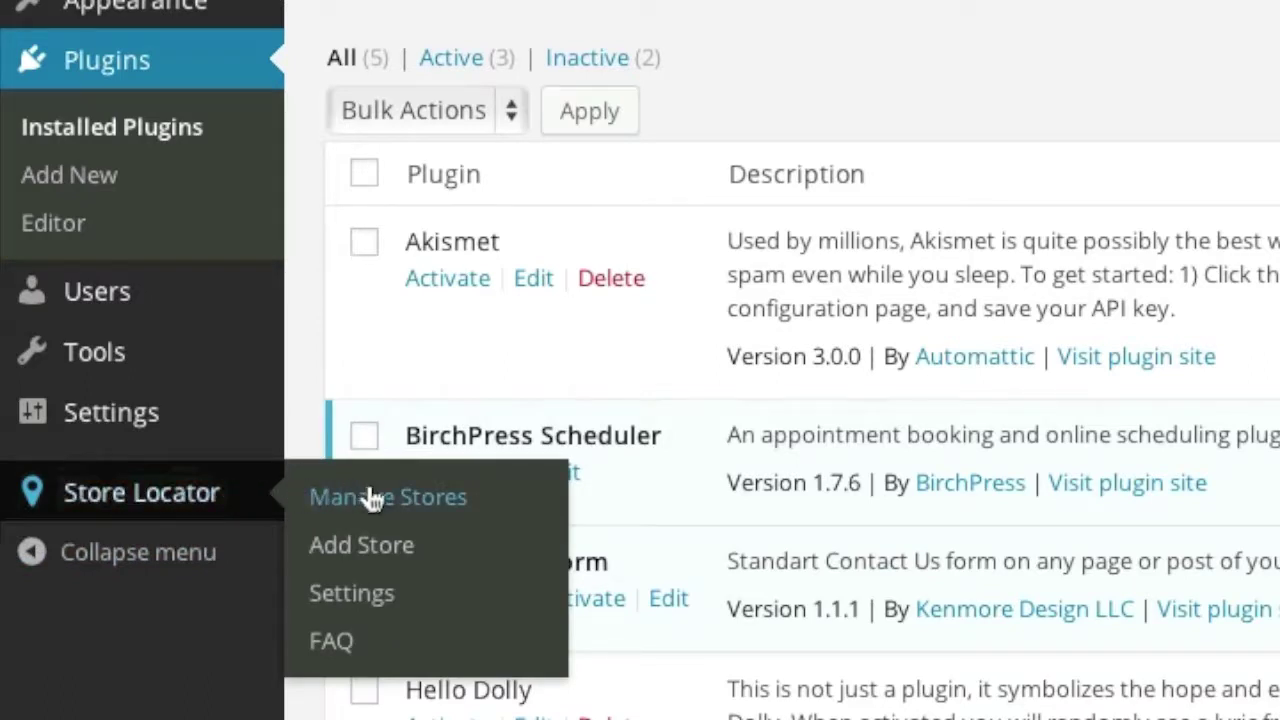
pyautogui.click(398, 552)
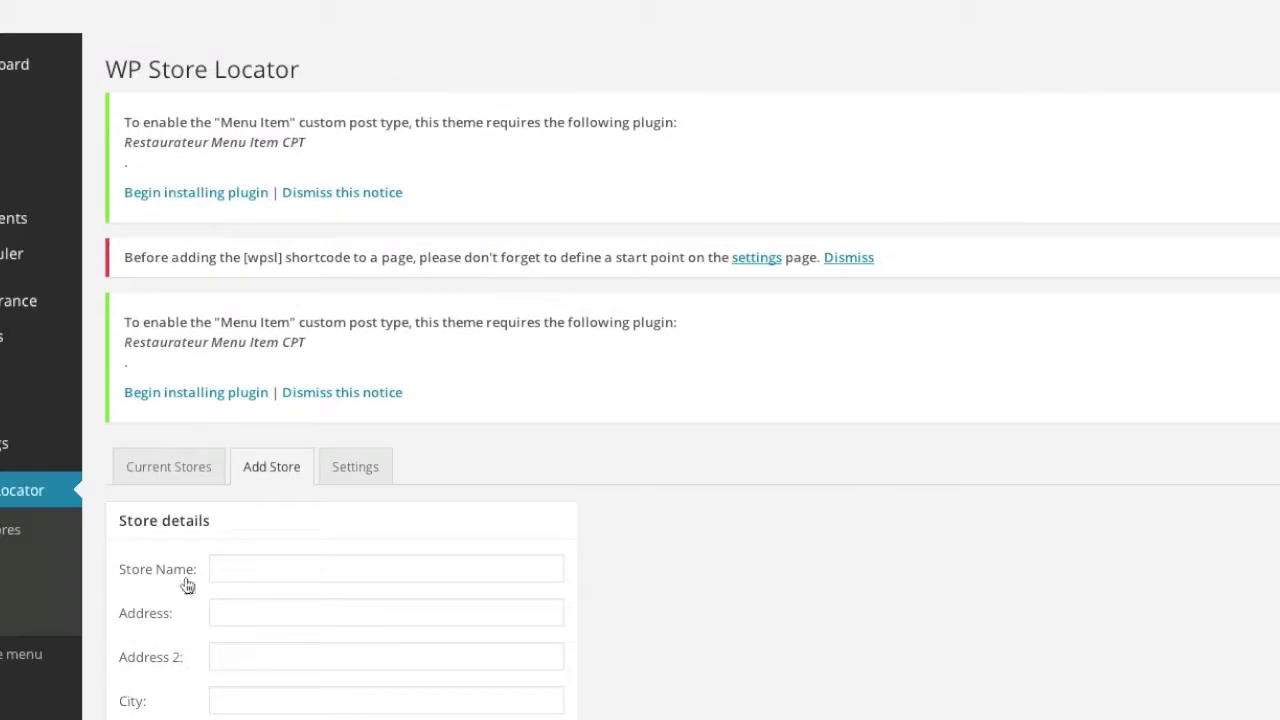
# Enter the store 'Restaurant' with its New York address, preview it on the map, and save it
pyautogui.scroll(-2, 220, 583)
pyautogui.click(265, 443)
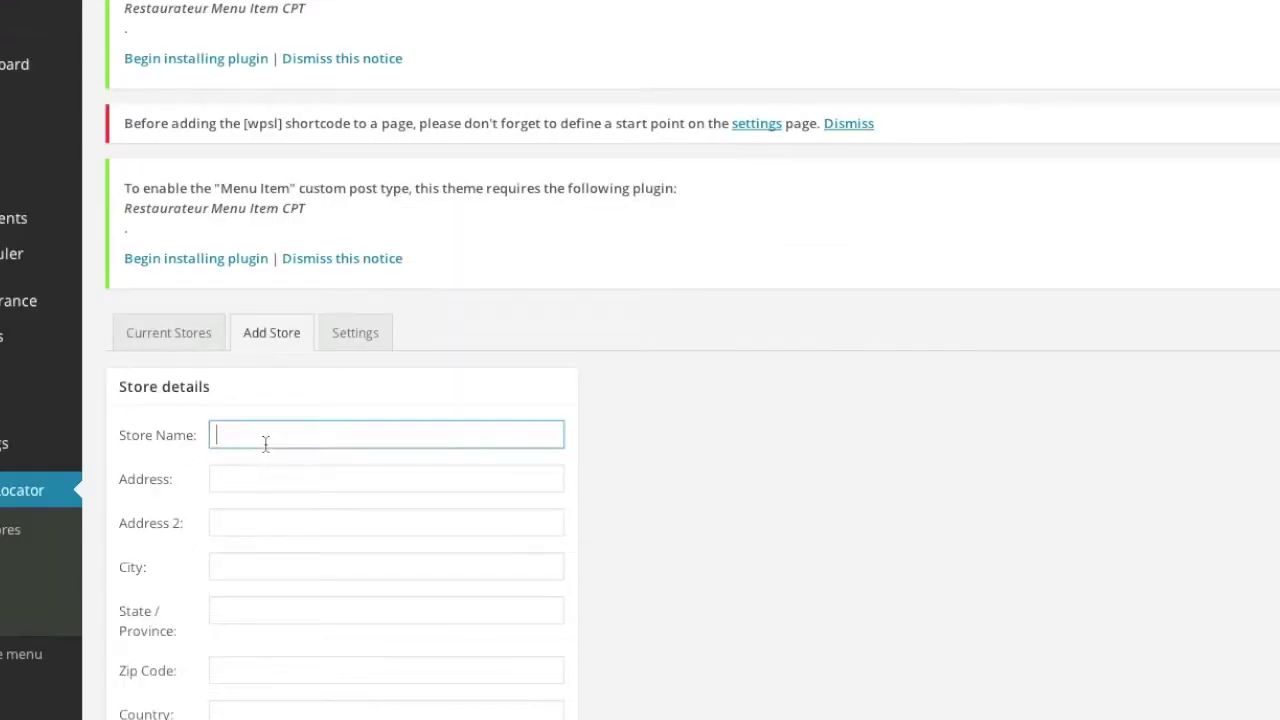
pyautogui.write('Restaurant')
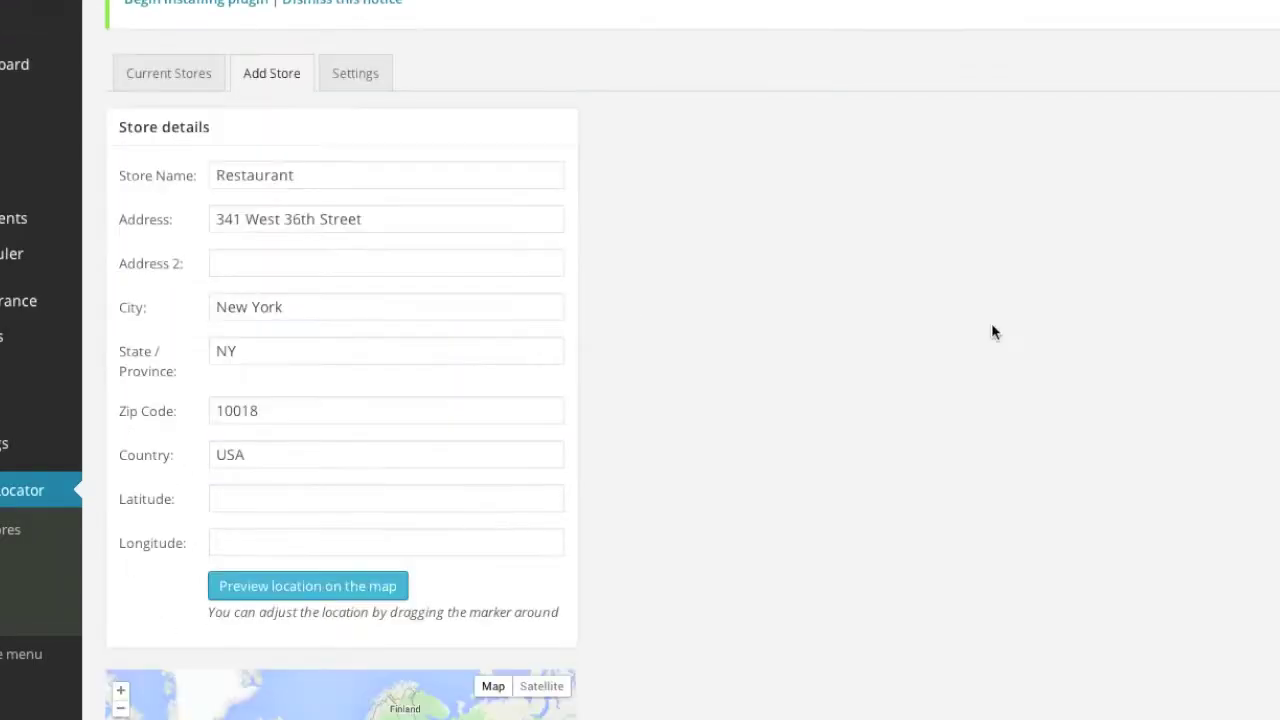
pyautogui.scroll(-2, 838, 347)
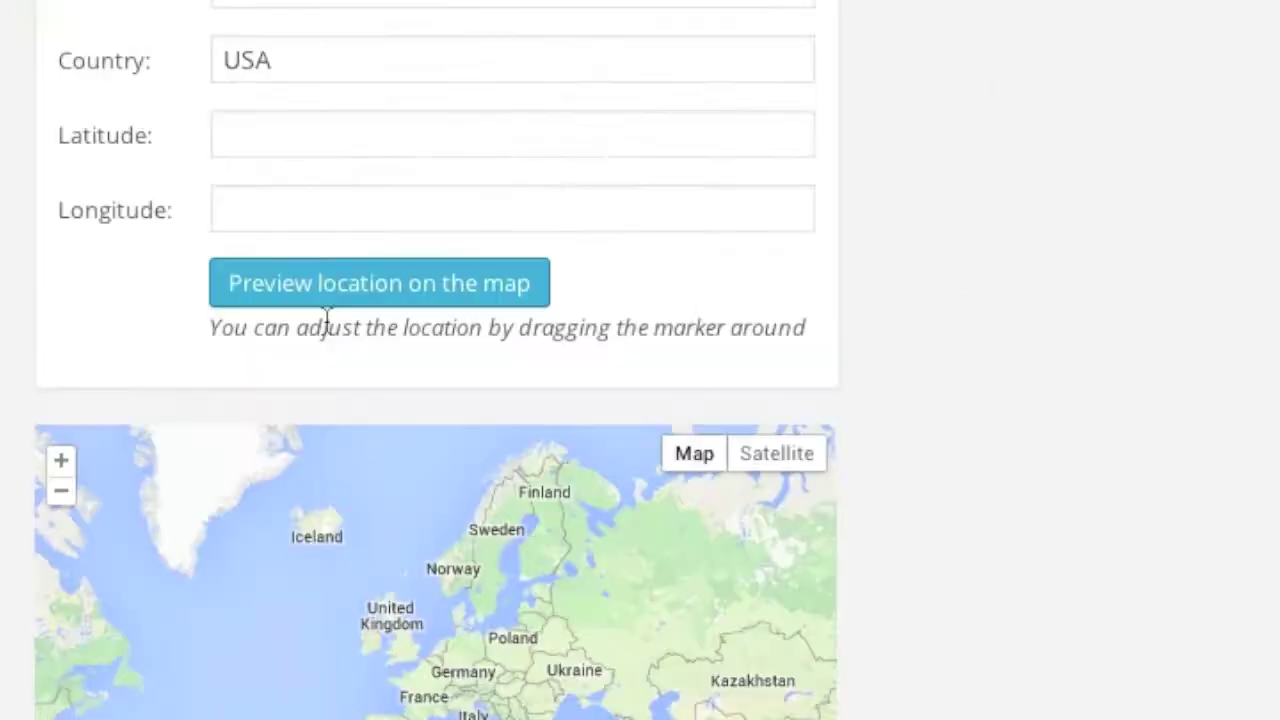
pyautogui.click(357, 293)
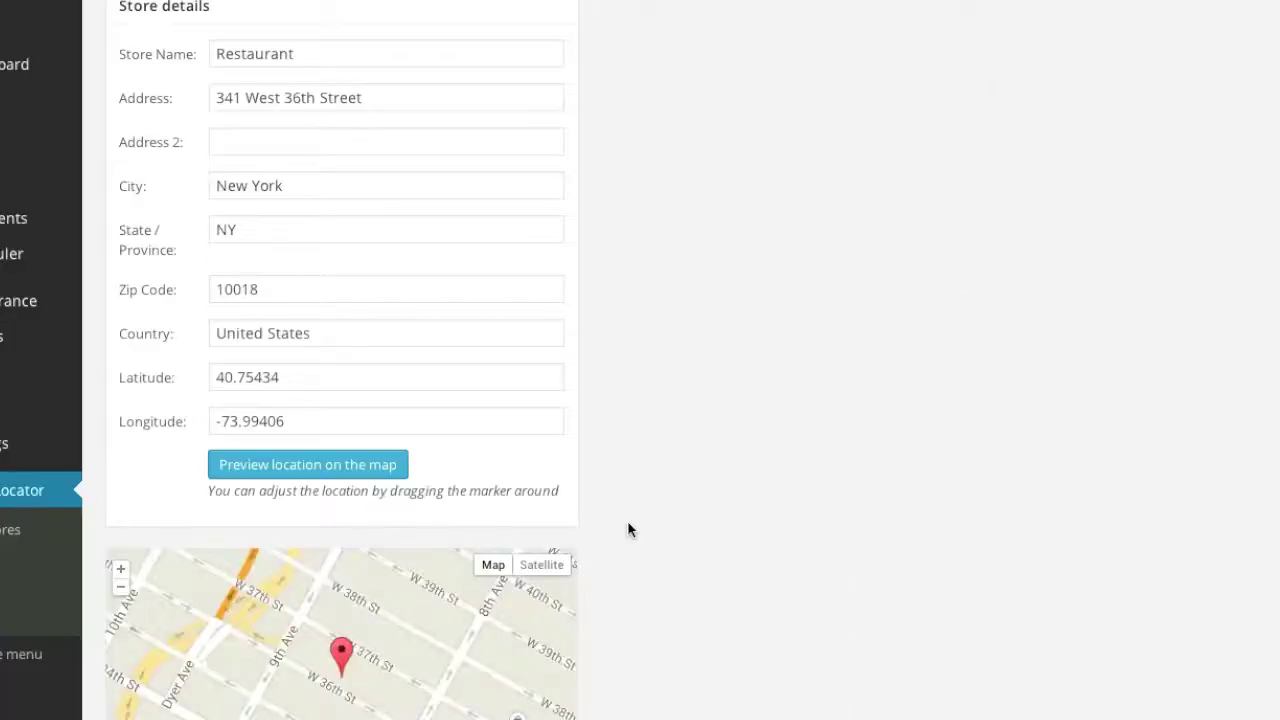
pyautogui.scroll(-4, 923, 395)
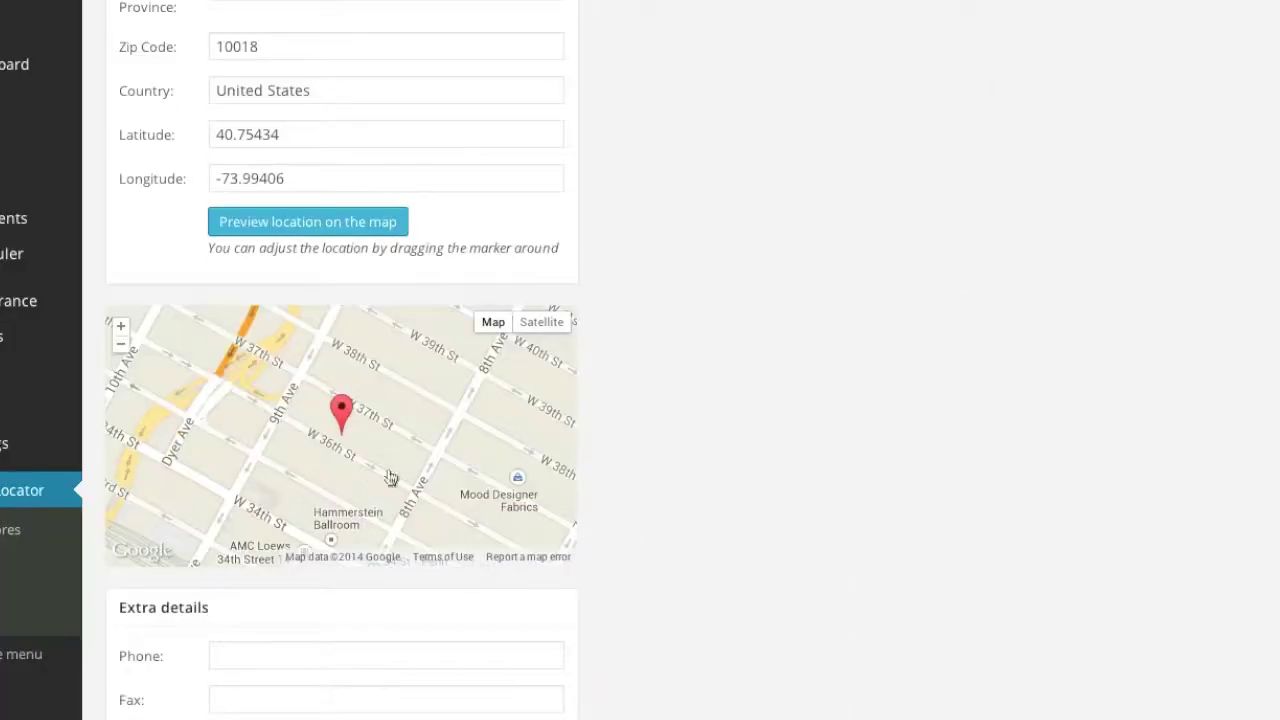
pyautogui.scroll(-3, 654, 500)
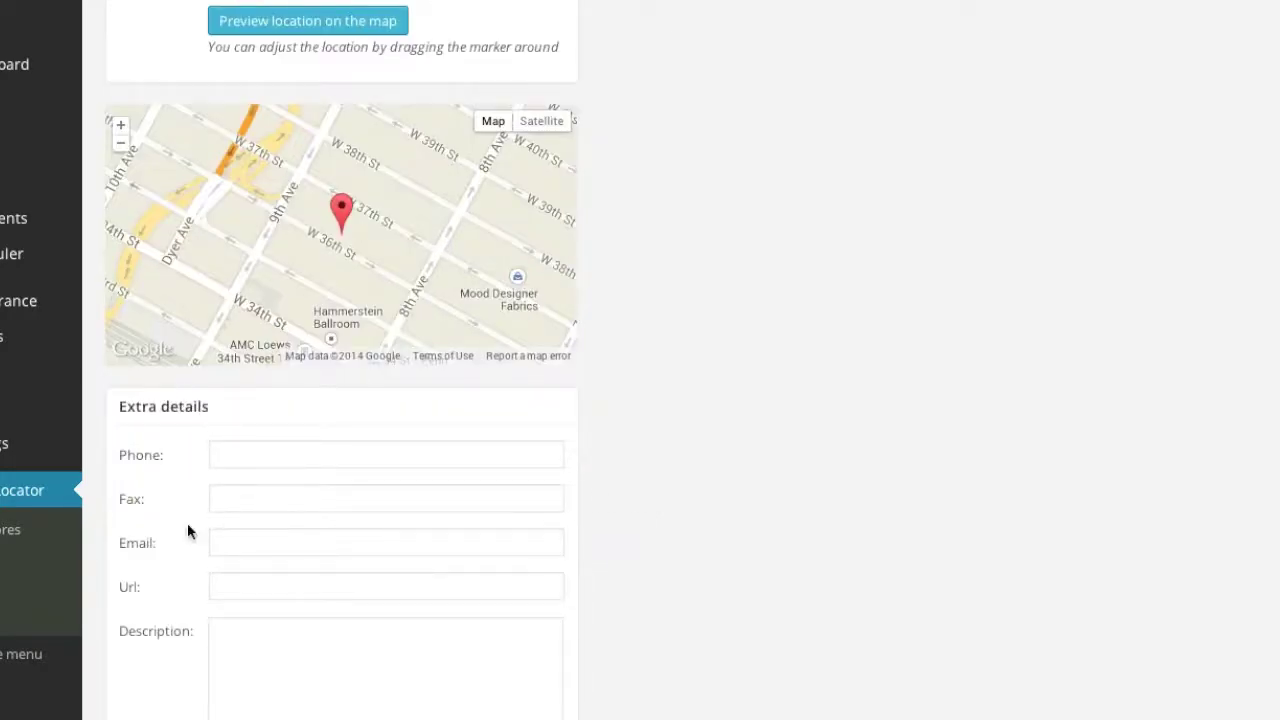
pyautogui.scroll(-3, 240, 577)
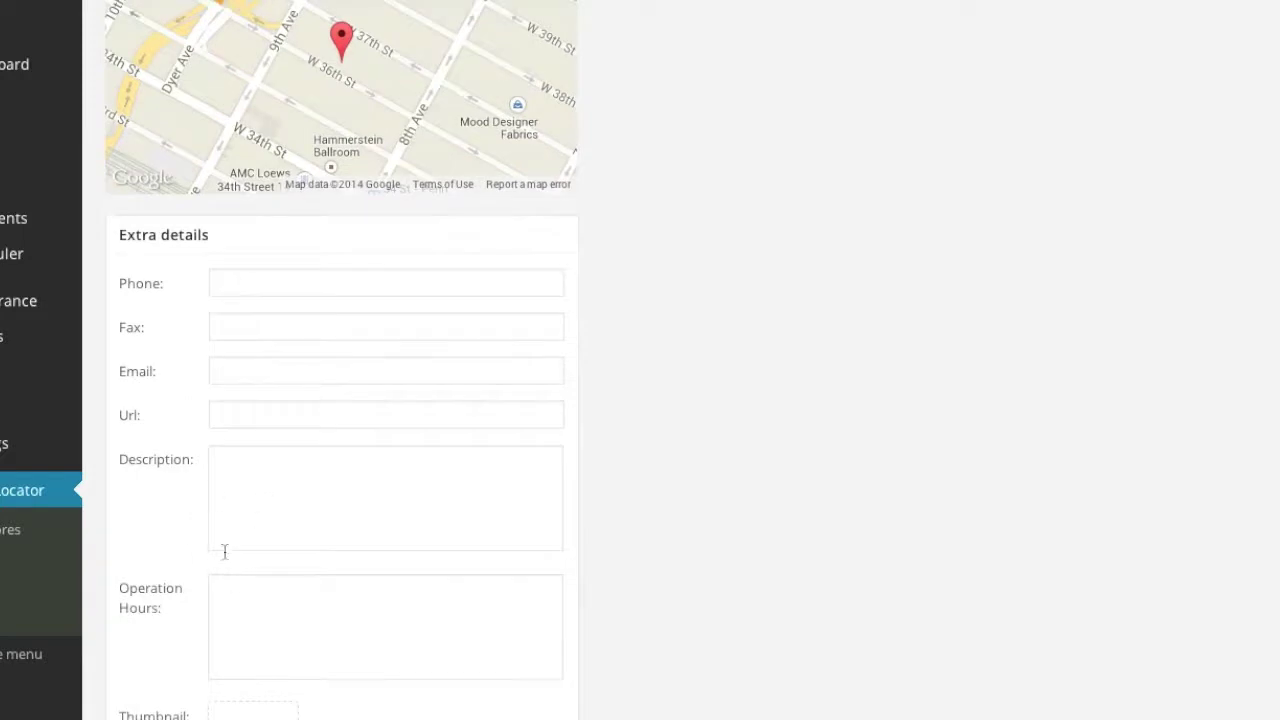
pyautogui.scroll(-1, 229, 546)
pyautogui.scroll(-3, 259, 540)
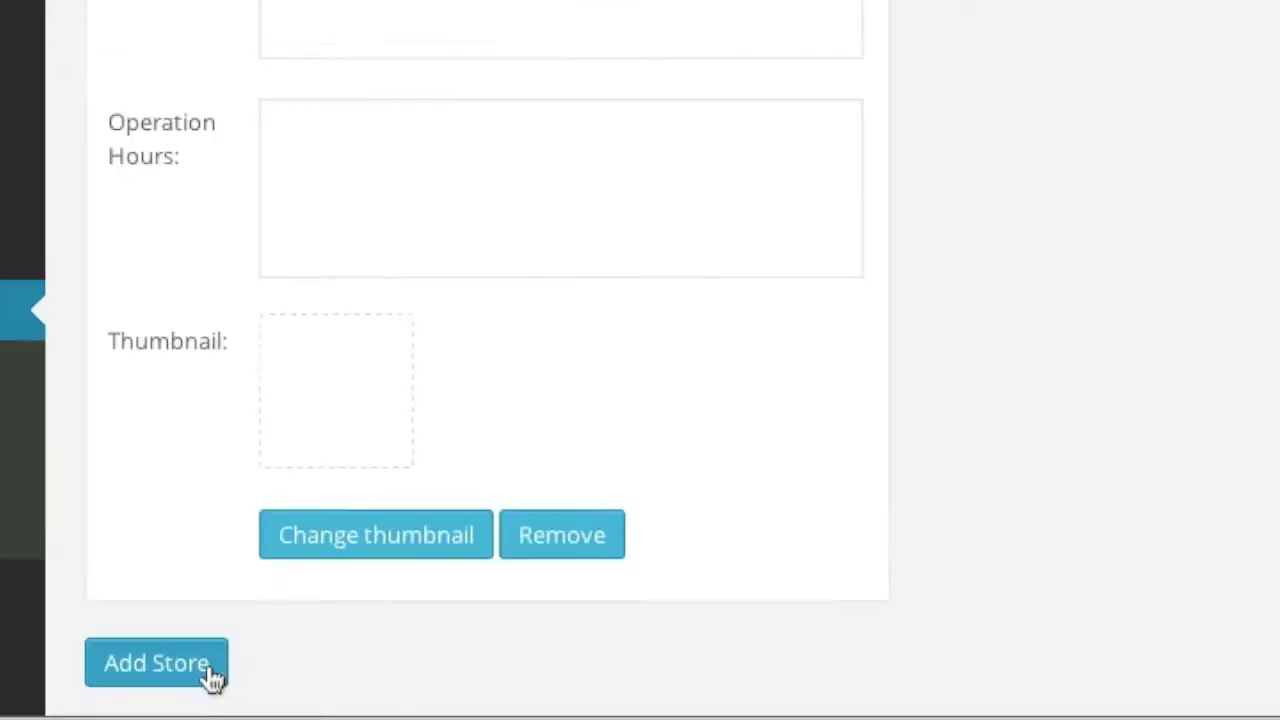
pyautogui.click(211, 676)
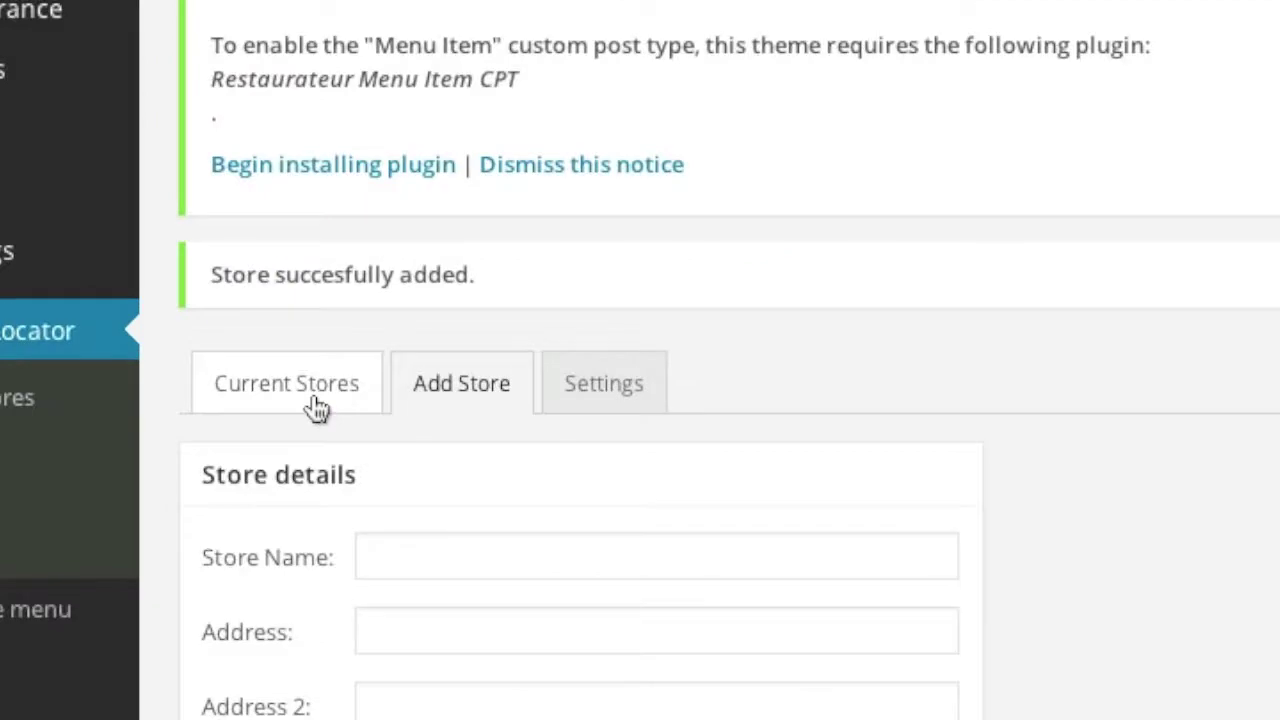
pyautogui.click(184, 527)
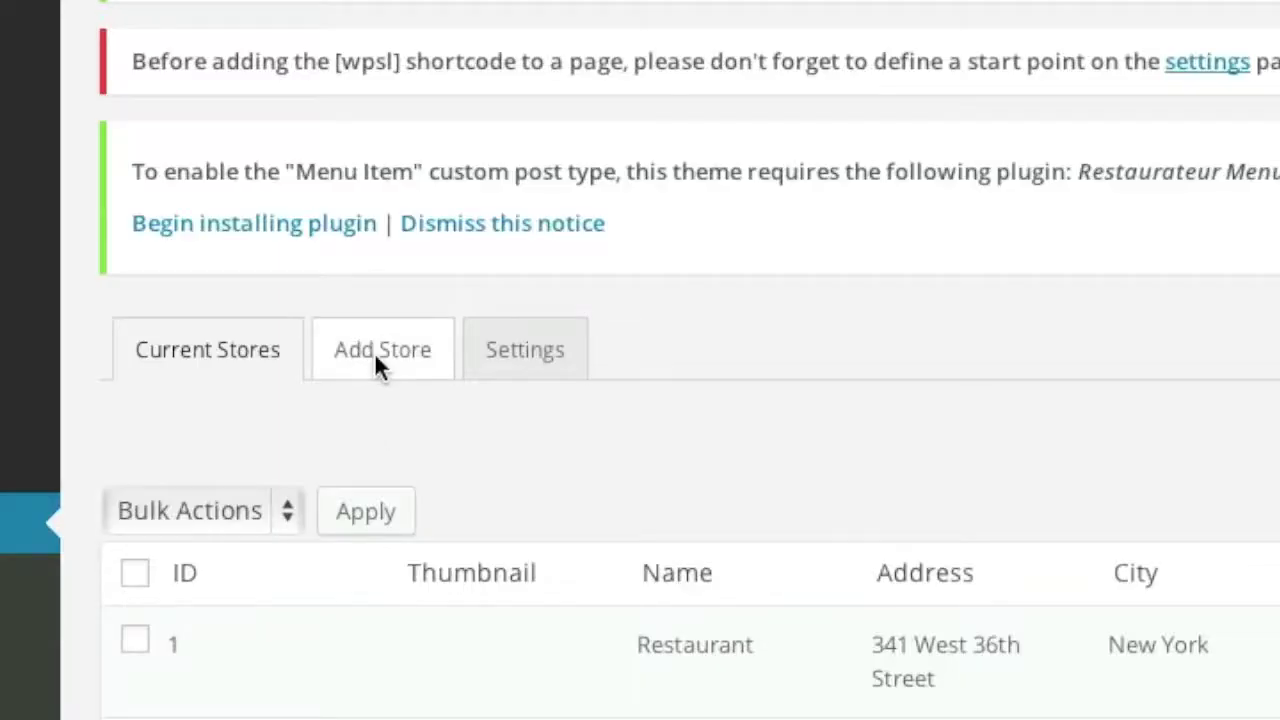
pyautogui.click(376, 357)
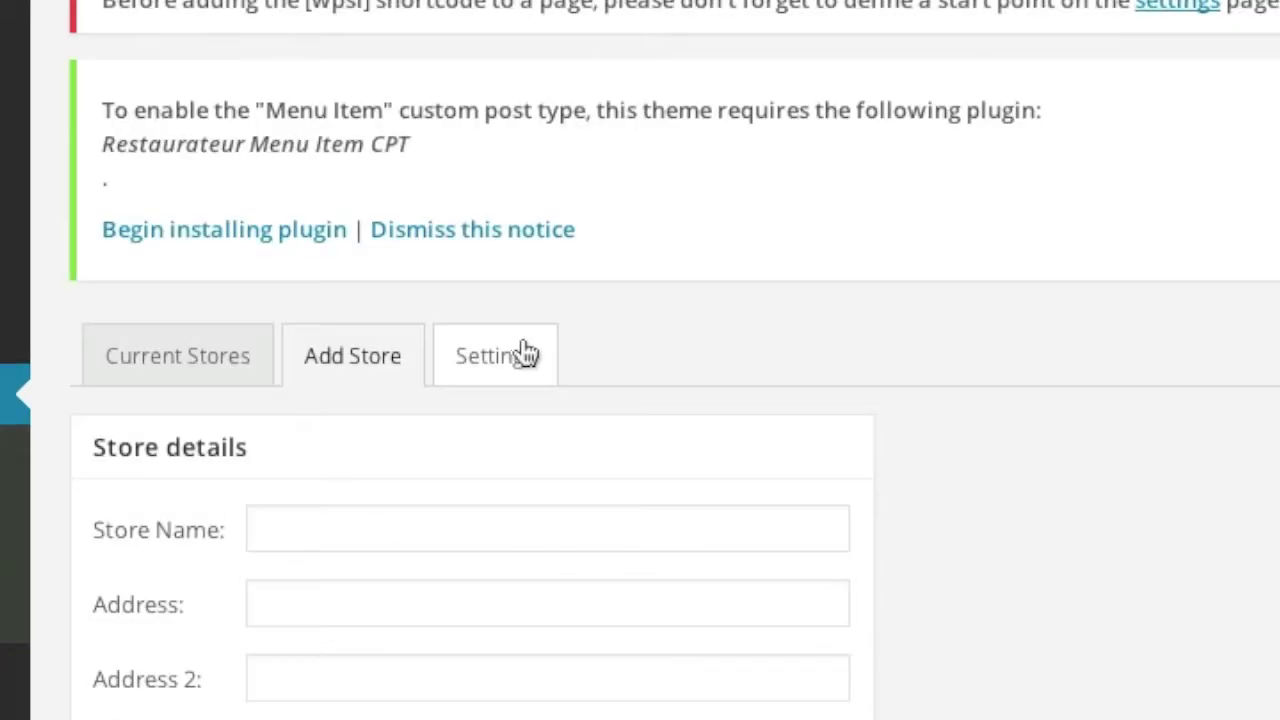
# Go to the WP Store Locator Settings tab and look over its map and distance options
pyautogui.click(522, 342)
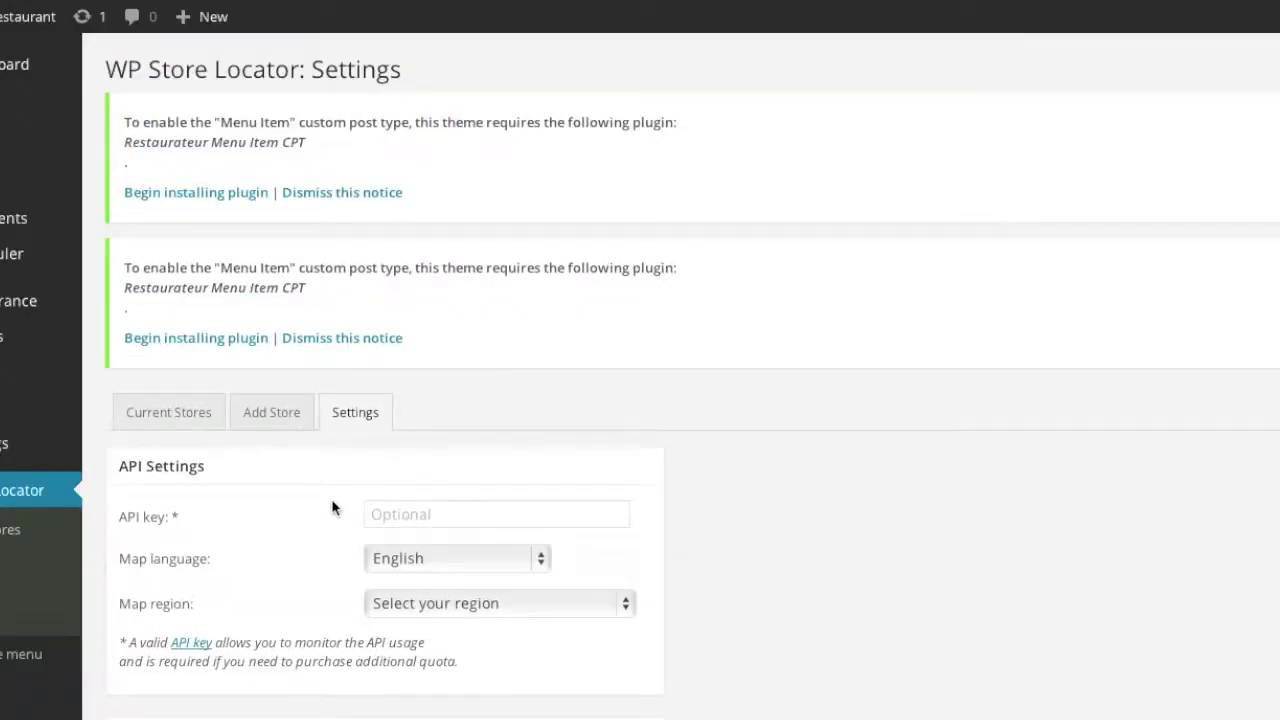
pyautogui.scroll(-1, 322, 508)
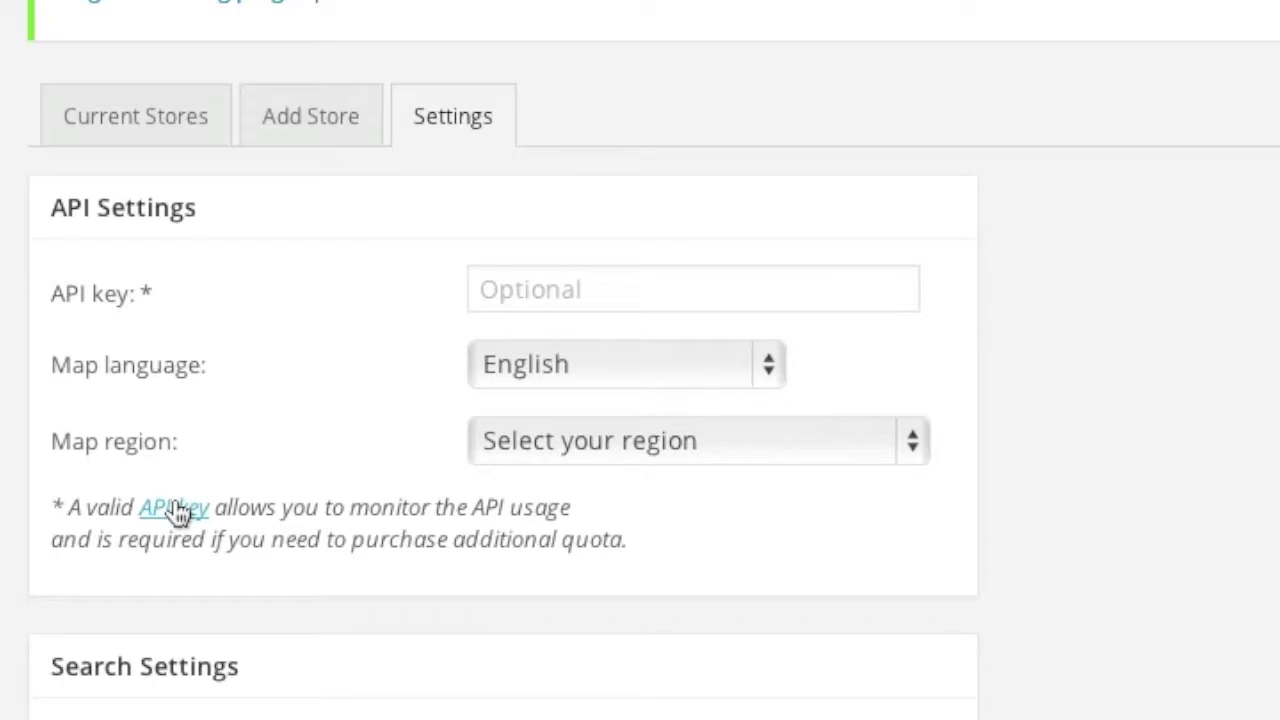
pyautogui.scroll(-5, 323, 494)
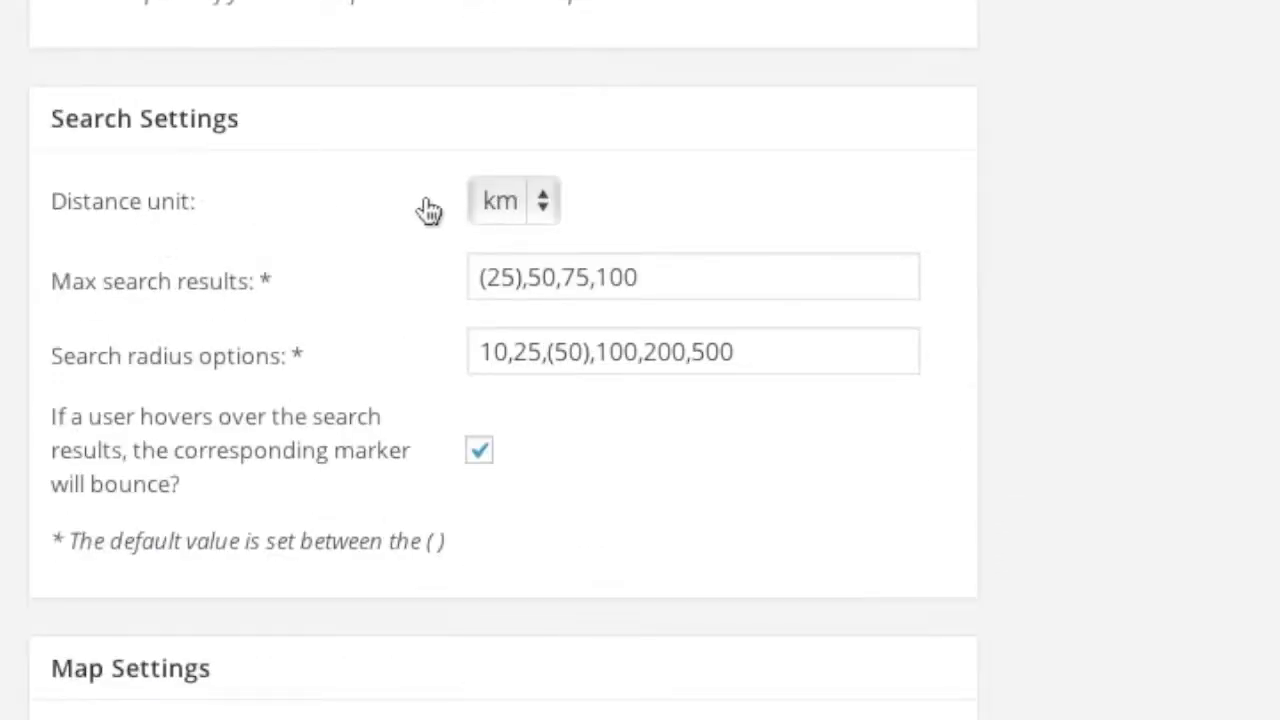
# Switch the distance unit to miles and make 50 the default max search results
pyautogui.click(512, 200)
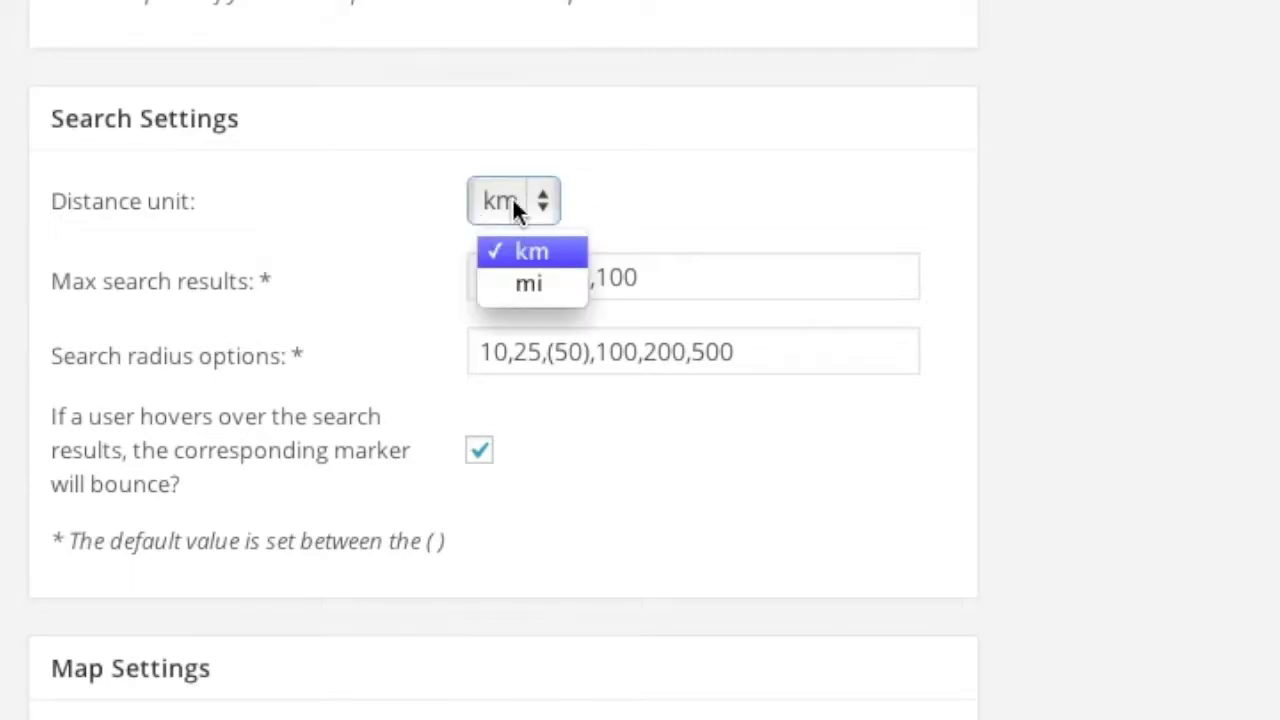
pyautogui.click(512, 286)
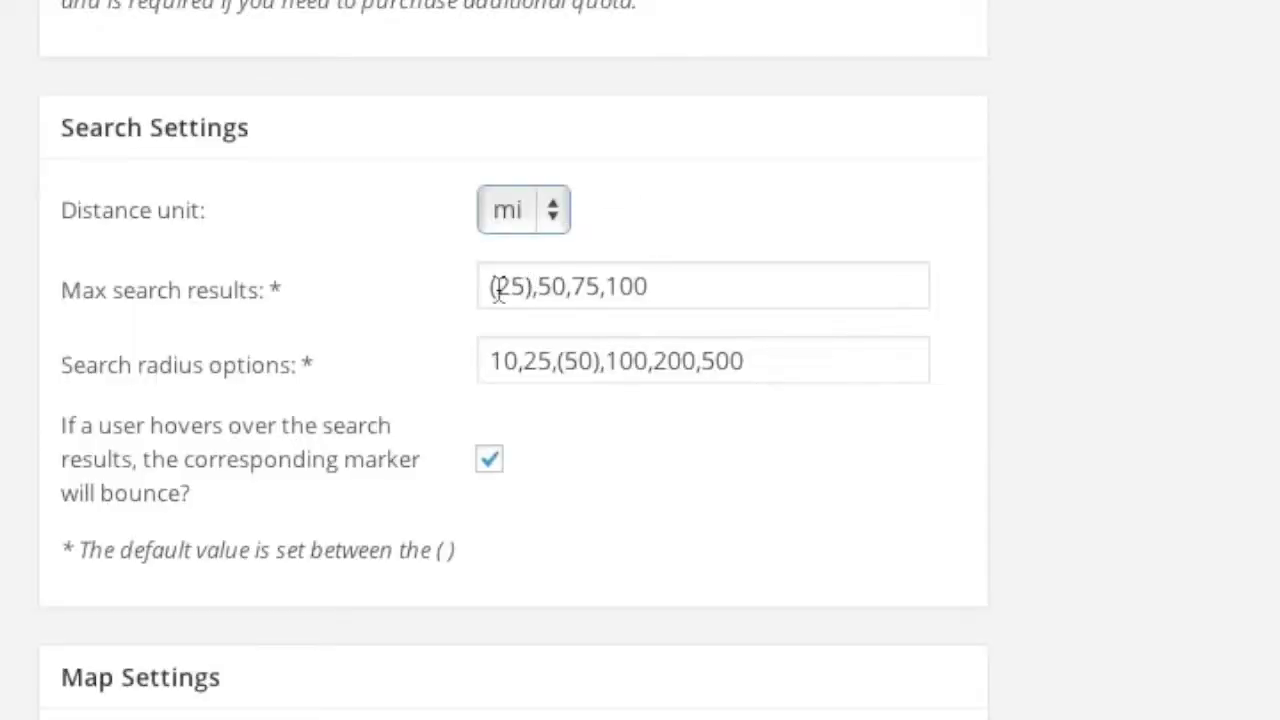
pyautogui.click(497, 288)
pyautogui.press('BackSpace')
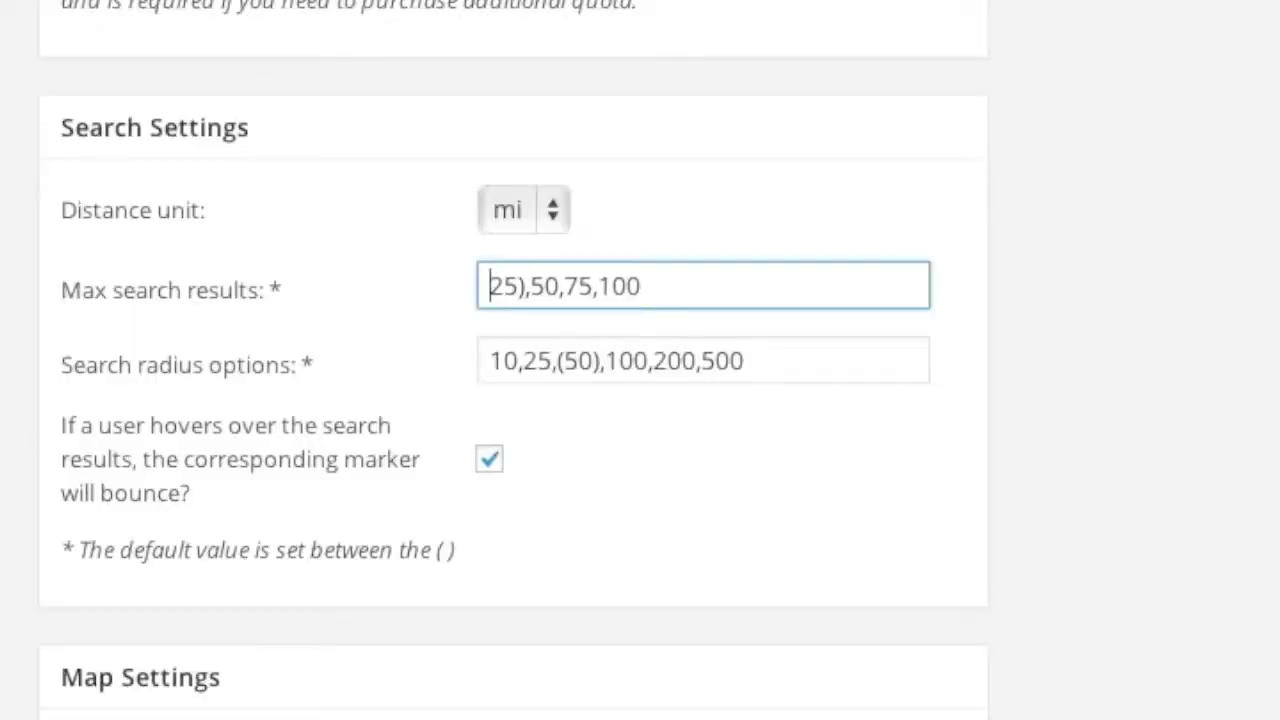
pyautogui.click(518, 286)
pyautogui.press('Delete')
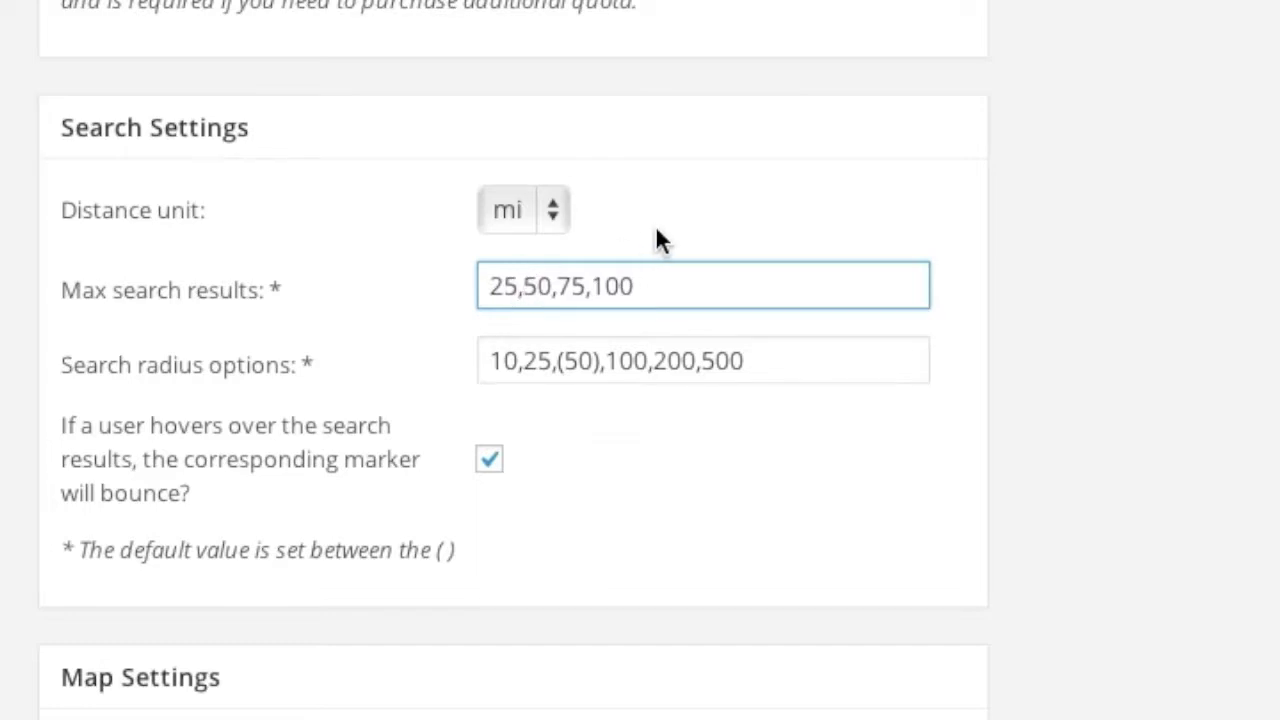
pyautogui.click(522, 286)
pyautogui.write('(')
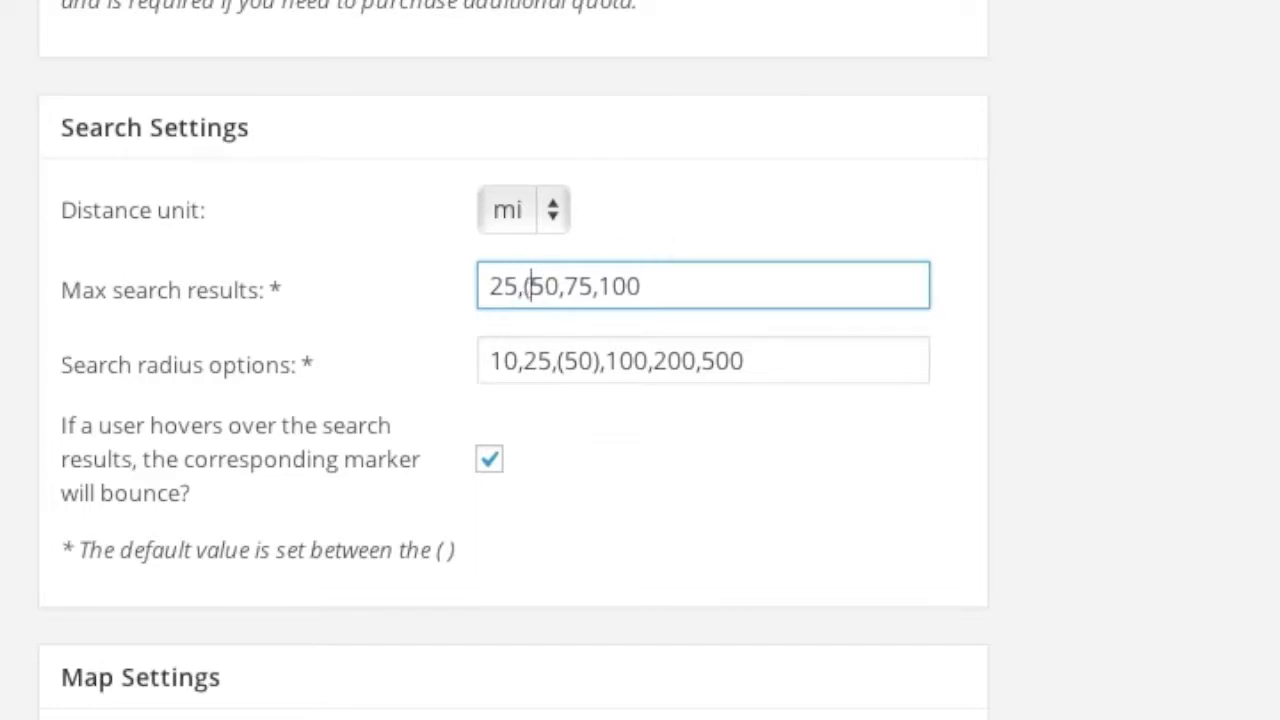
pyautogui.click(560, 286)
pyautogui.write(')')
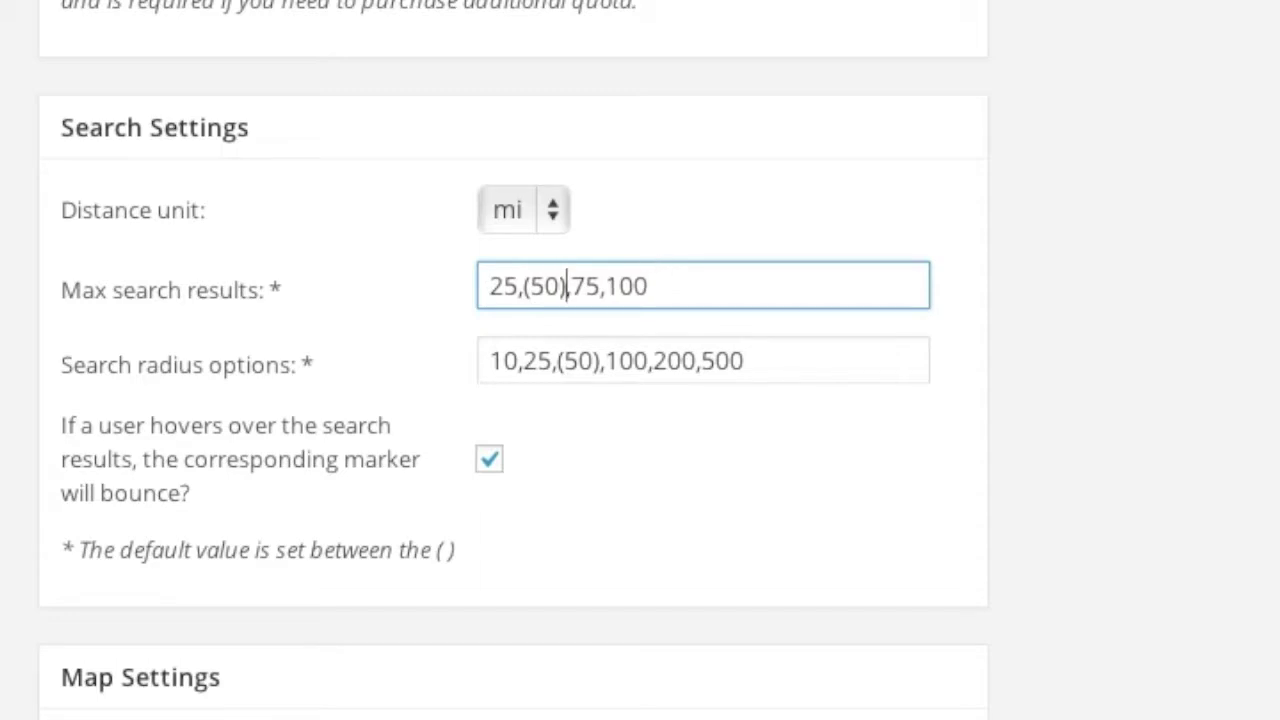
# Make 100 the default search radius: 10,25,50,(100),200,500
pyautogui.click(564, 362)
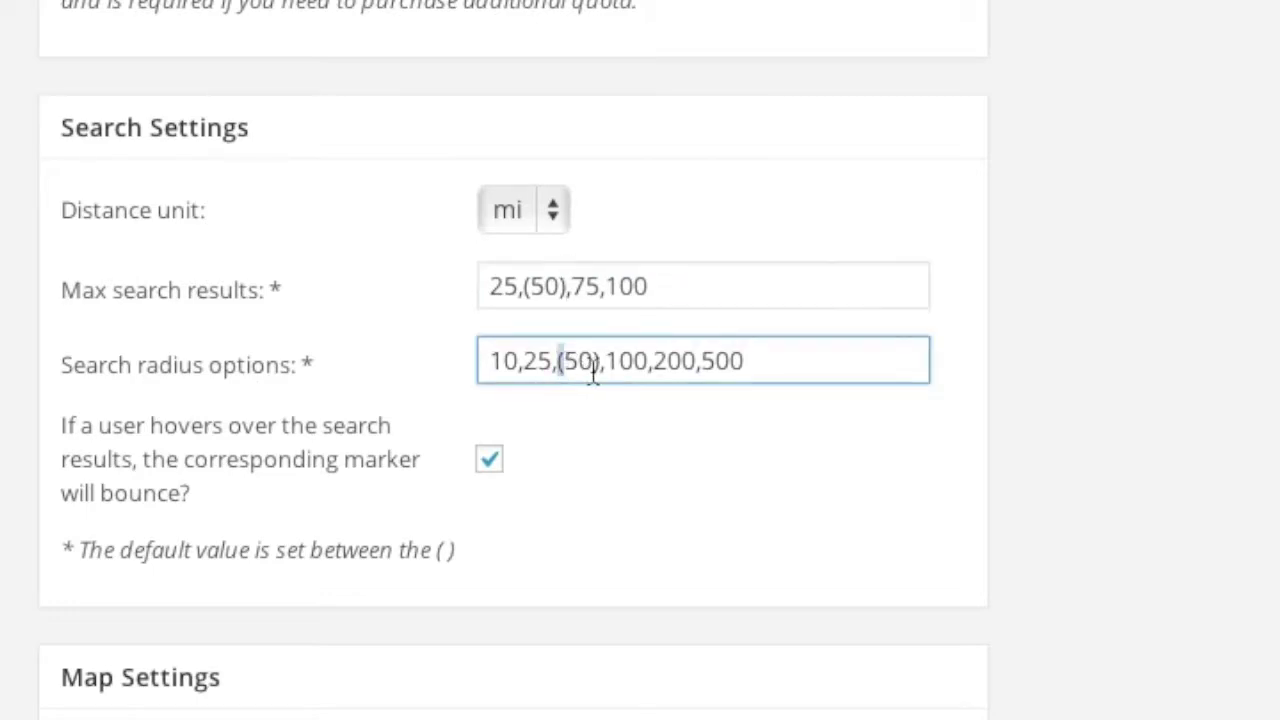
pyautogui.press('Delete')
pyautogui.press('Right')
pyautogui.press('Right')
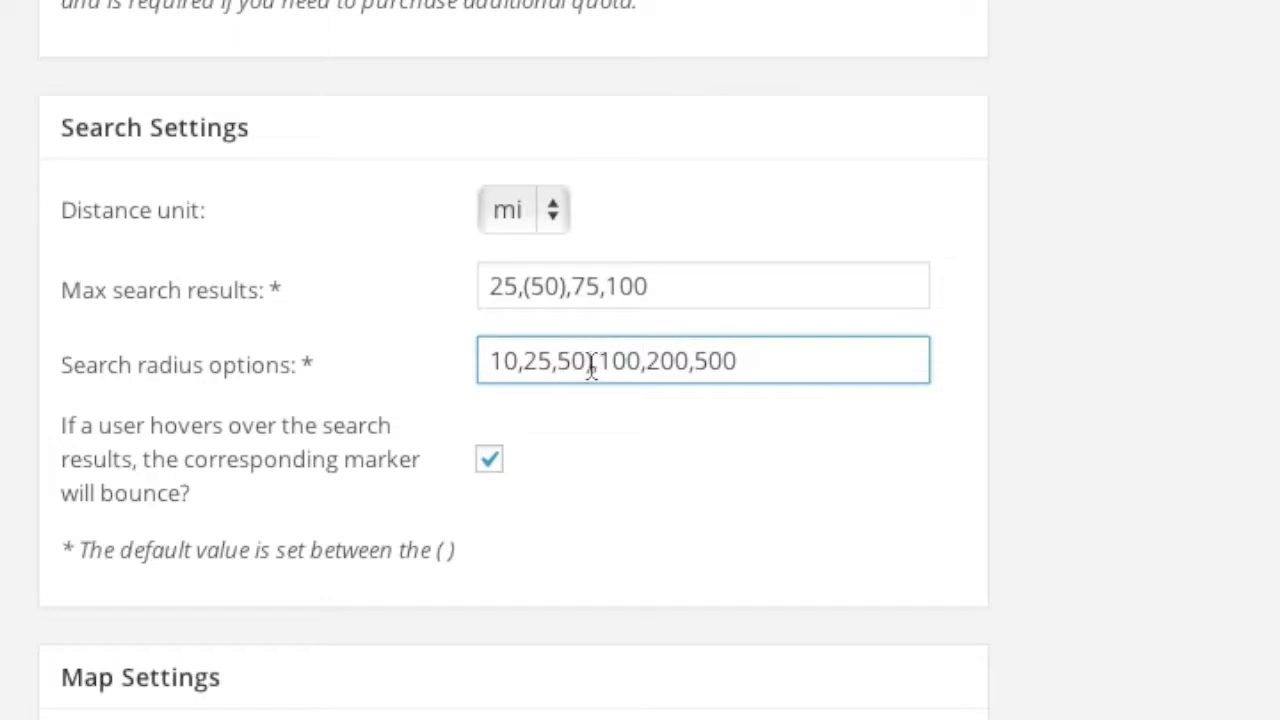
pyautogui.press('Delete')
pyautogui.write(',')
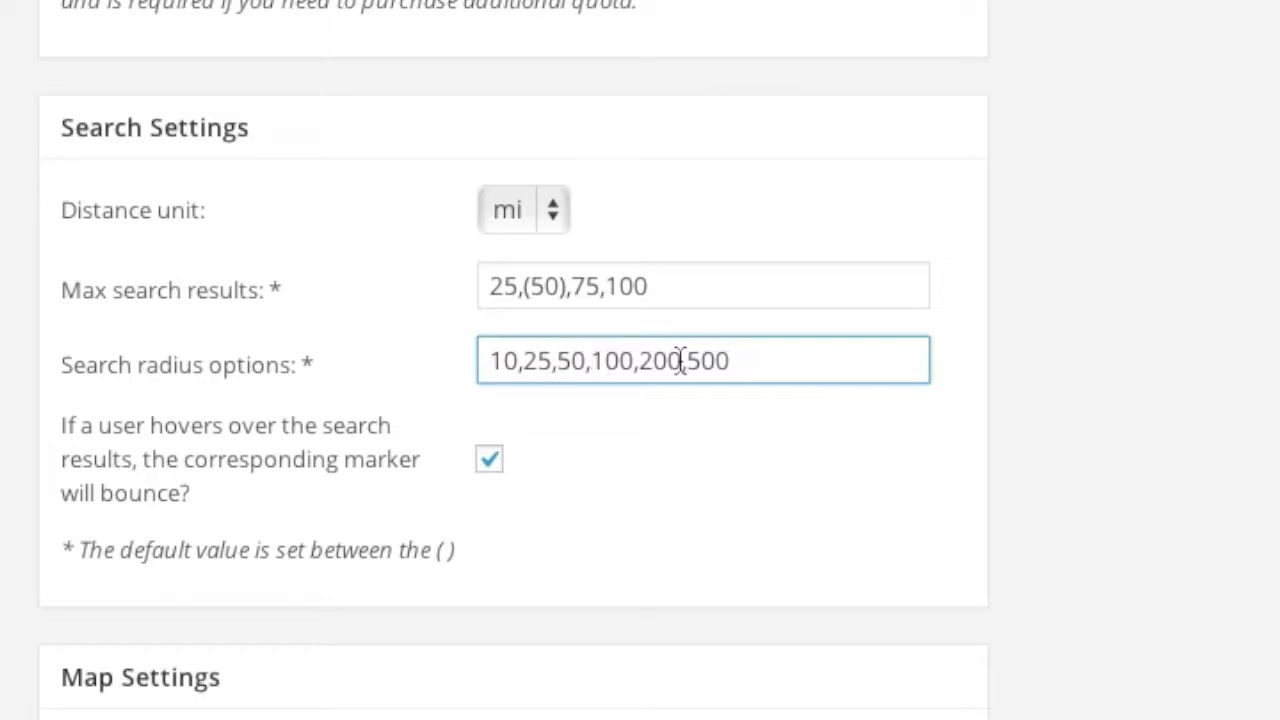
pyautogui.write('(')
pyautogui.click(641, 362)
pyautogui.write(')')
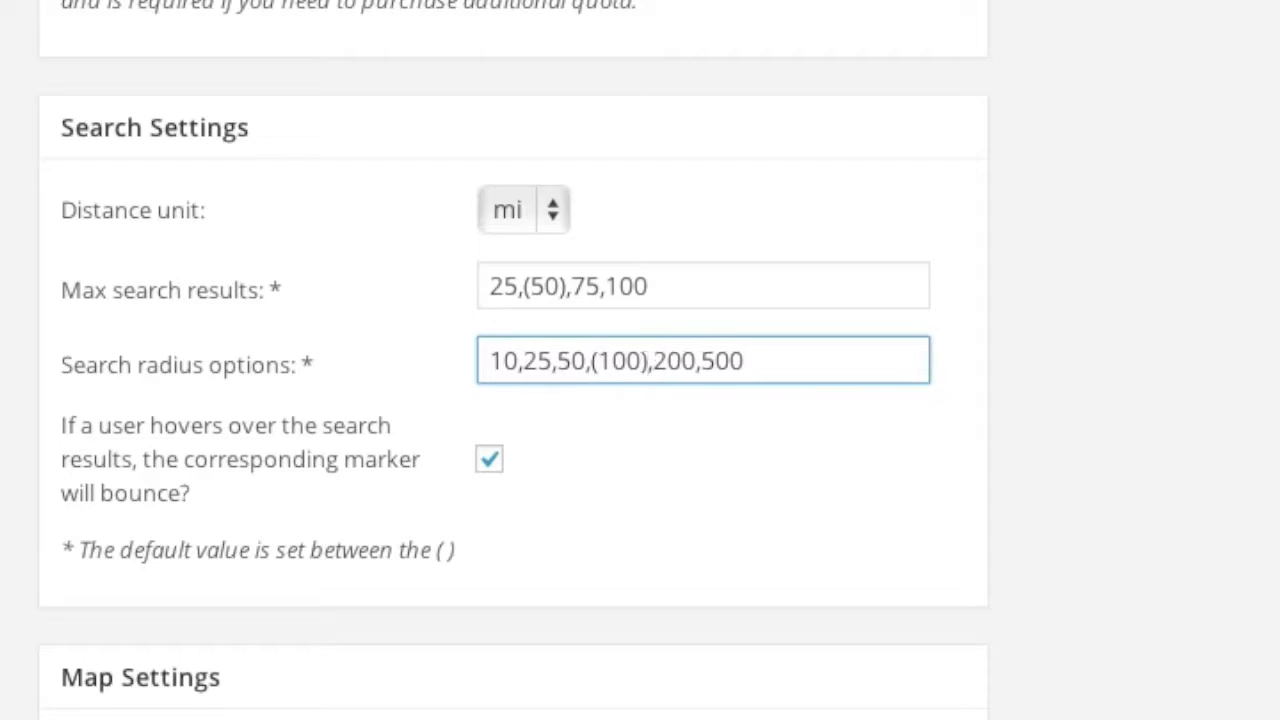
pyautogui.scroll(-3, 400, 195)
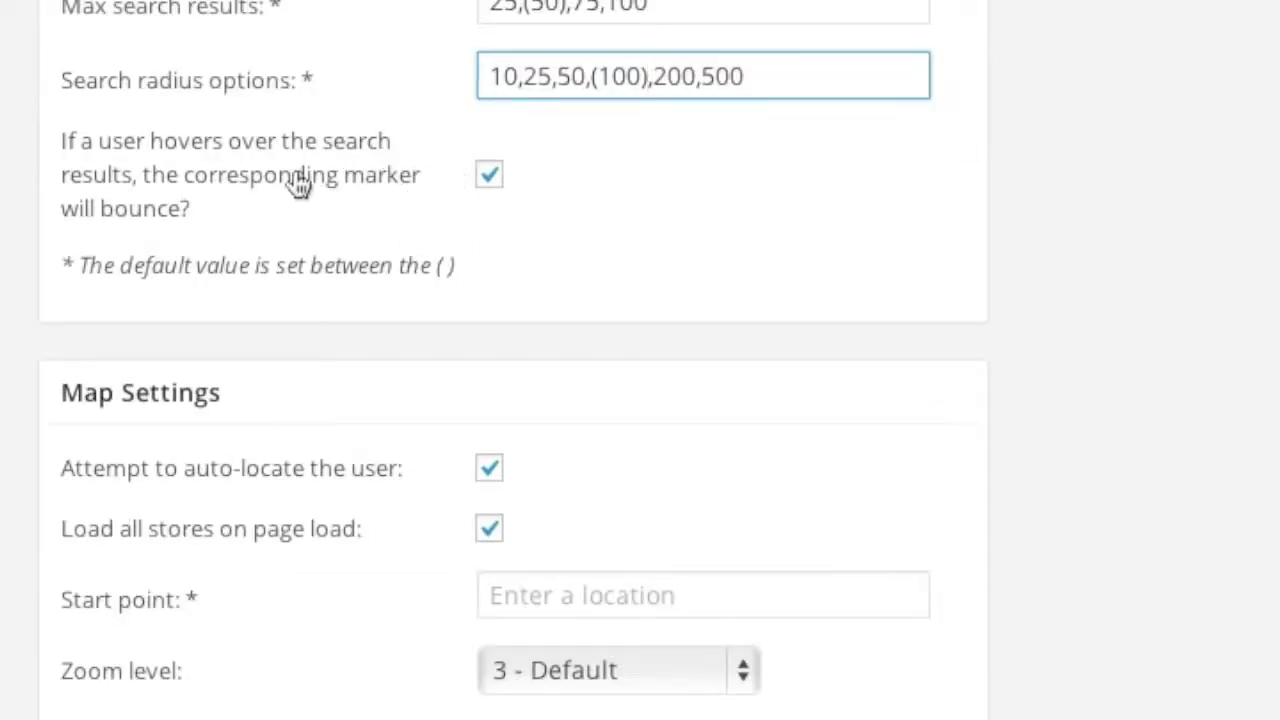
pyautogui.scroll(-3, 477, 275)
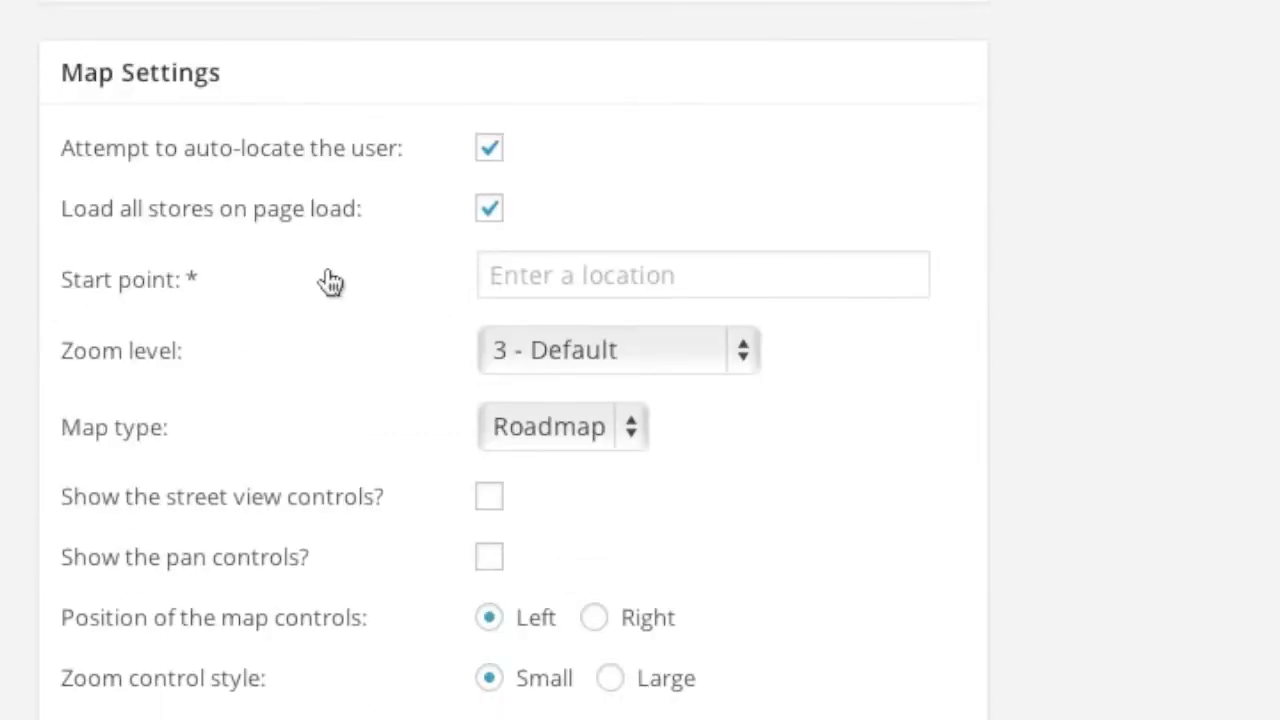
# Set the map start point to Flushing, NY 11354, United States from the address suggestions
pyautogui.click(557, 272)
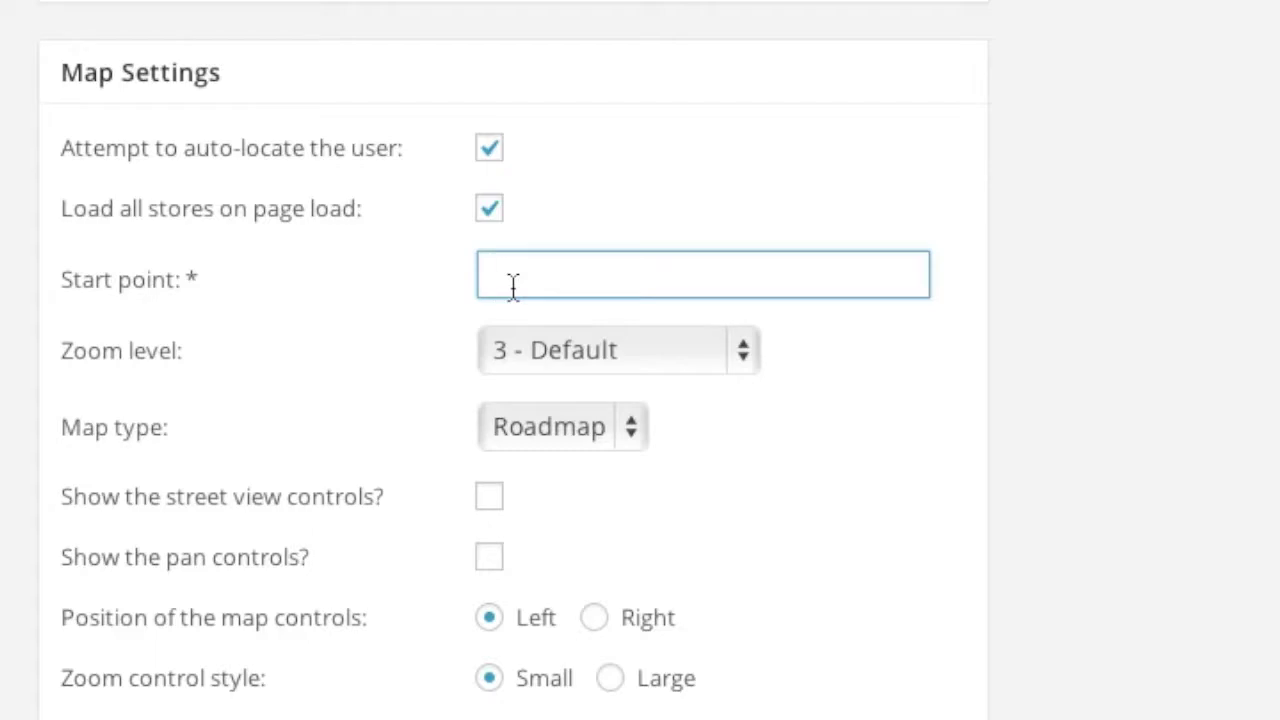
pyautogui.write('113')
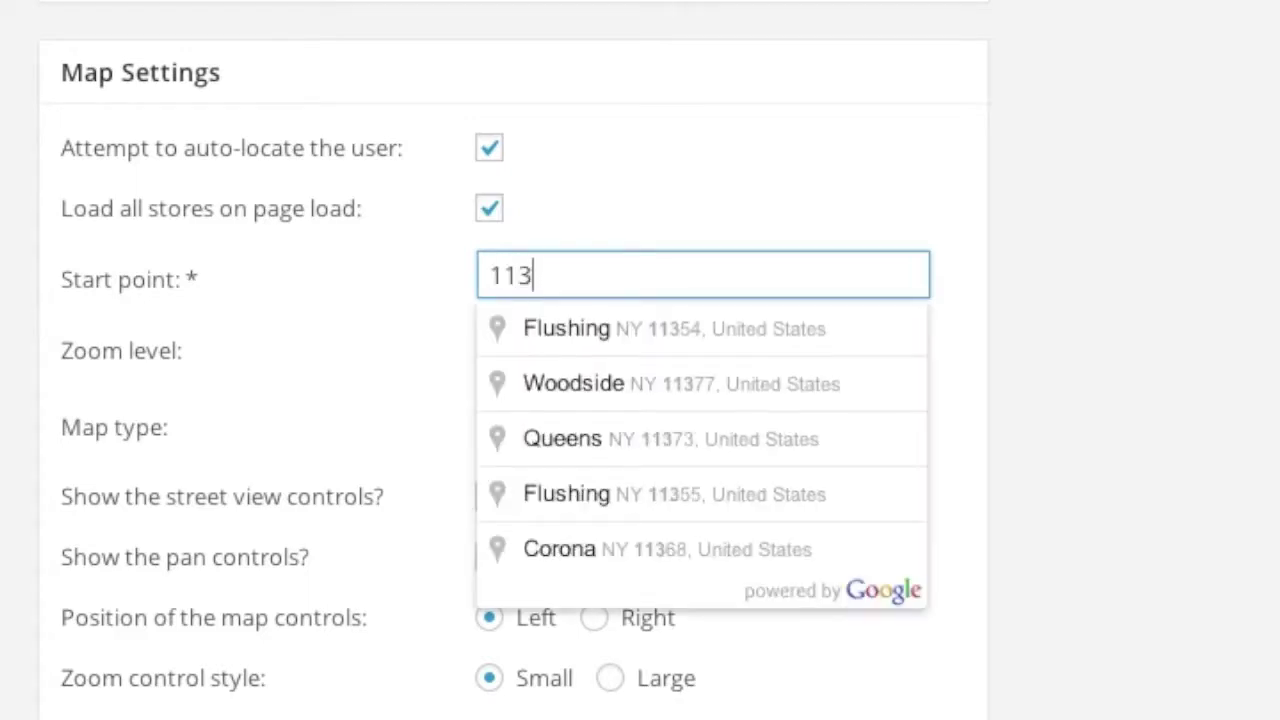
pyautogui.click(716, 322)
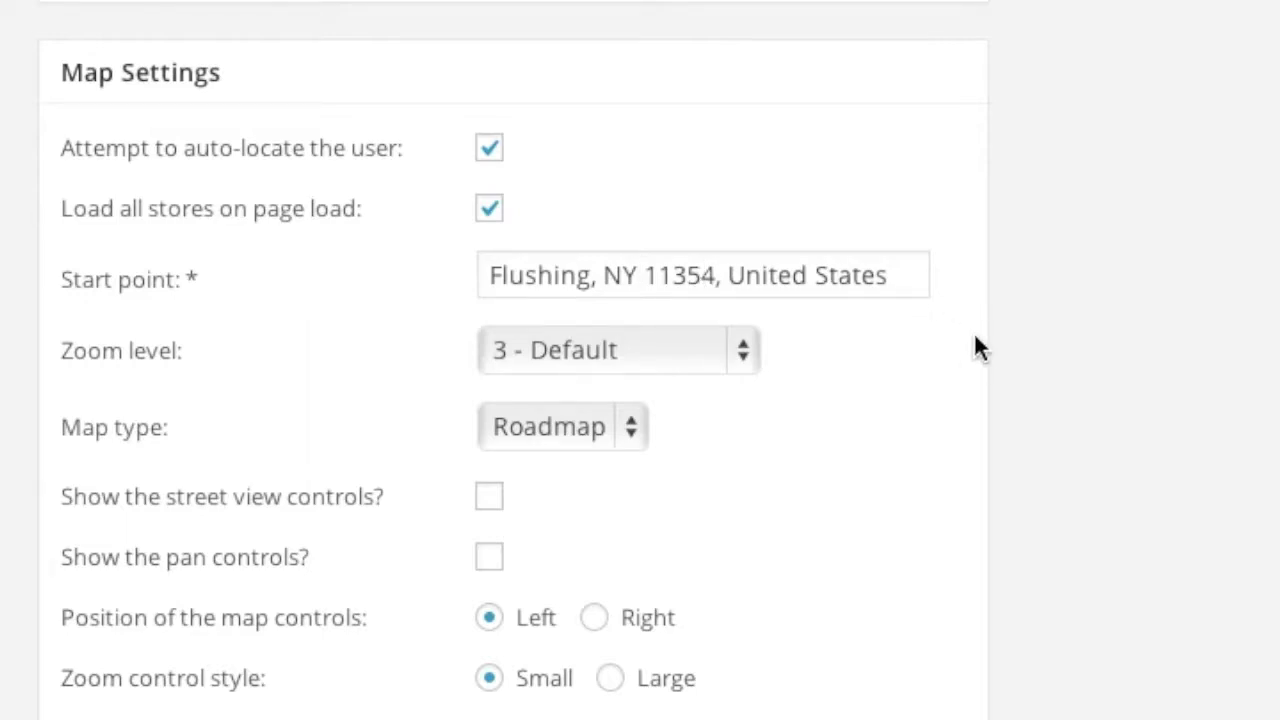
pyautogui.scroll(-5, 925, 314)
# Scroll to the bottom and save the store locator settings with Update Settings
pyautogui.scroll(-15, 925, 310)
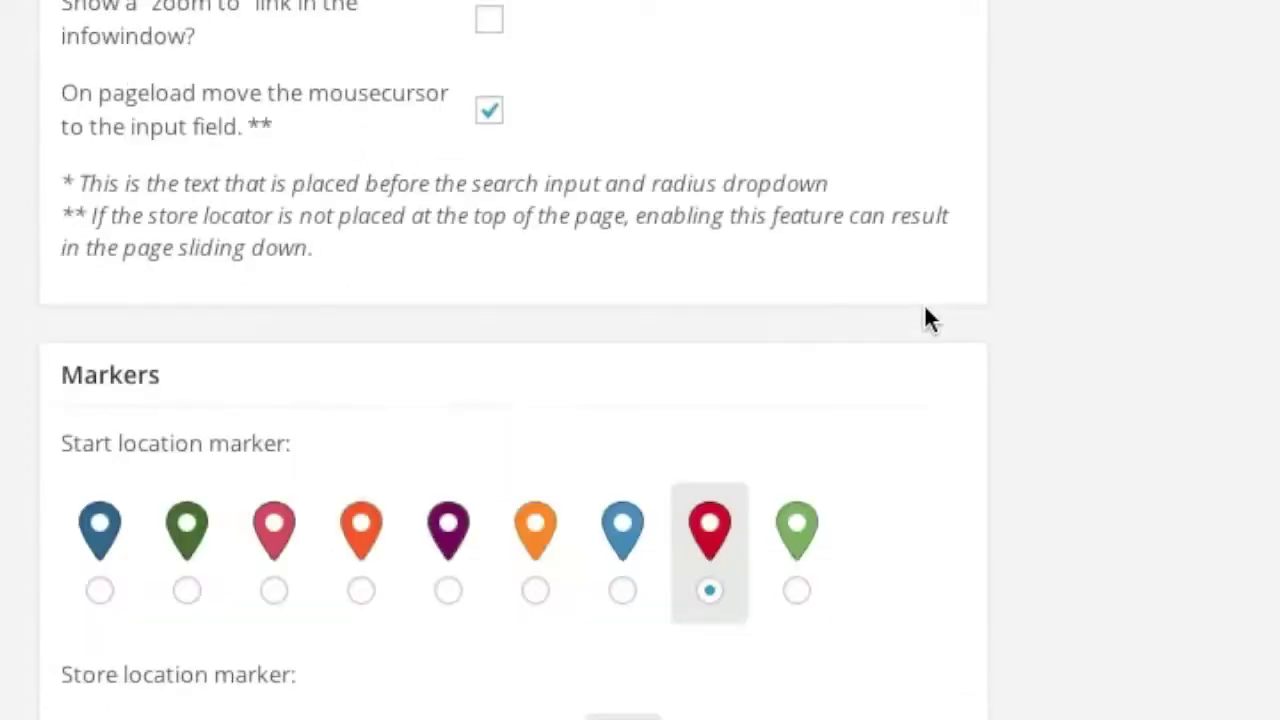
pyautogui.scroll(-9, 925, 312)
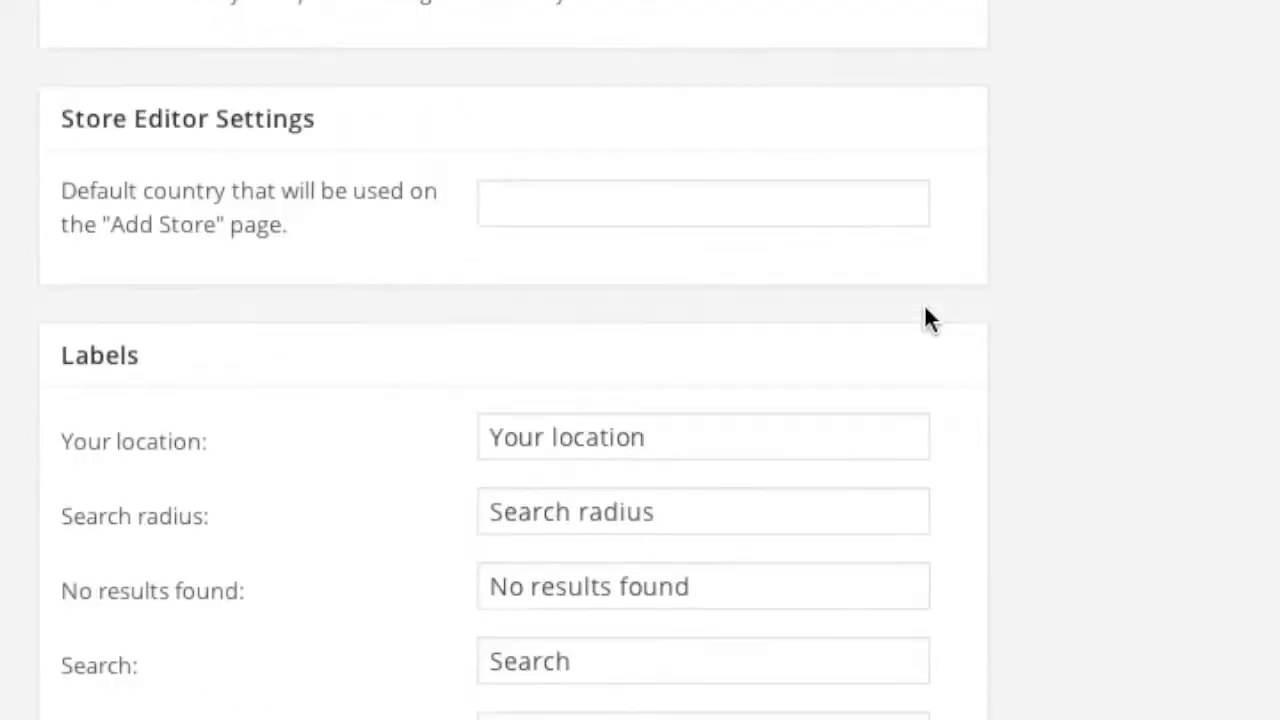
pyautogui.scroll(-13, 925, 312)
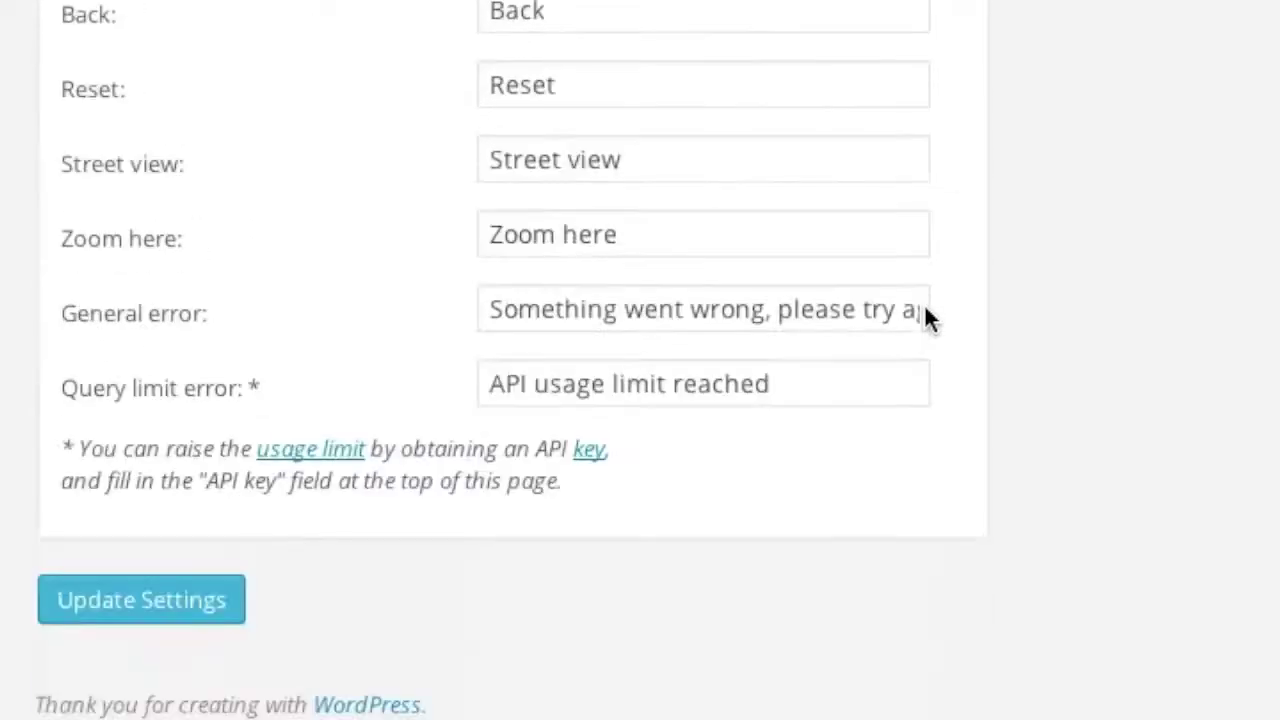
pyautogui.scroll(14, 417, 403)
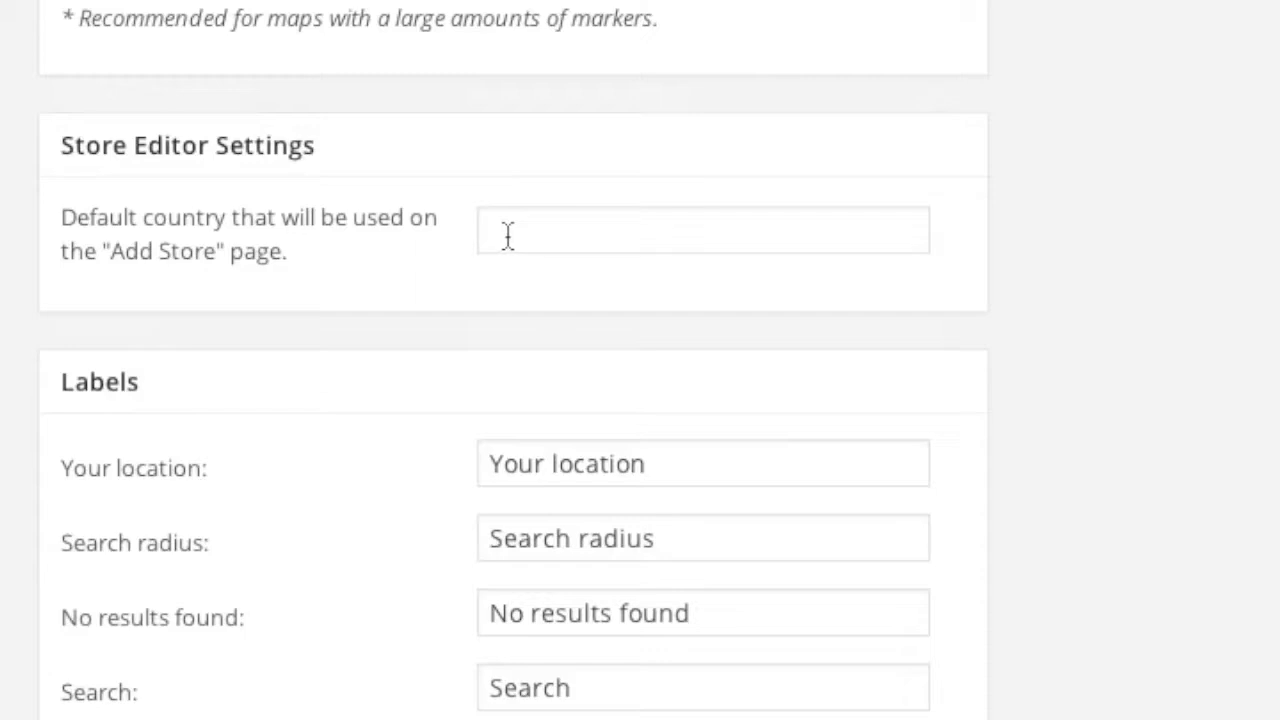
pyautogui.scroll(-15, 385, 305)
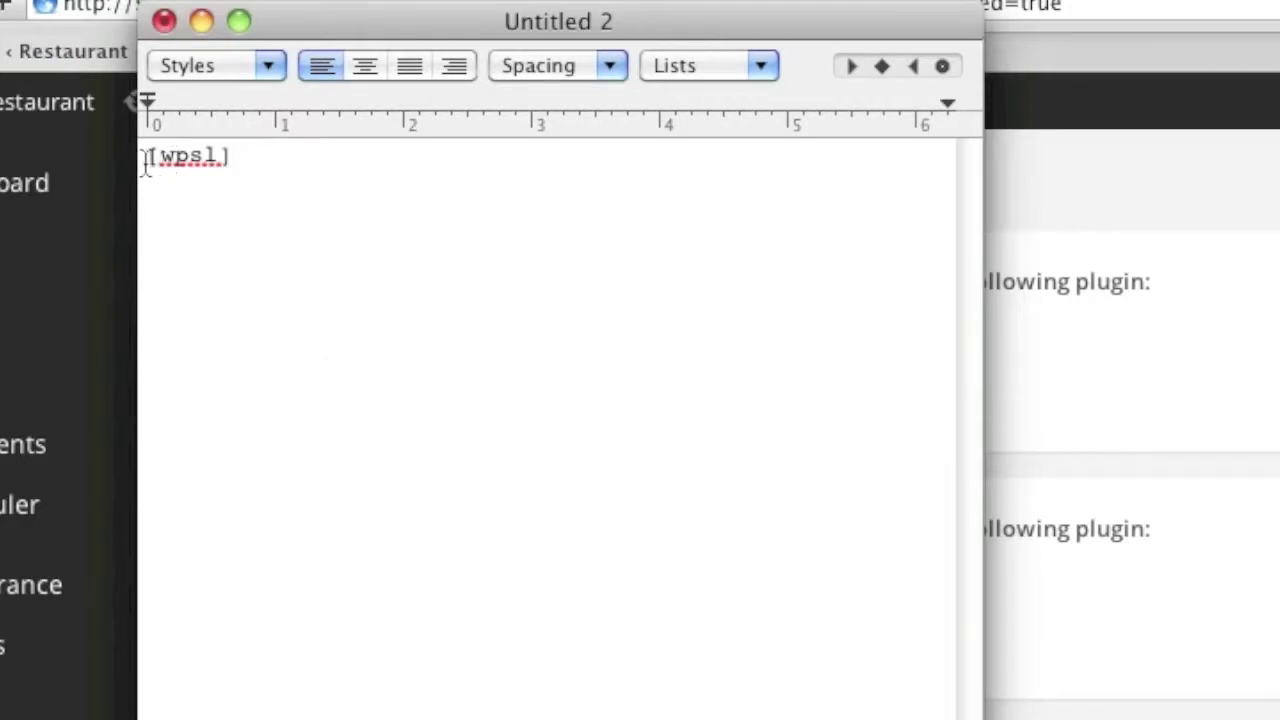
# Cut the [wpsl] shortcode from the text note and return to the WordPress admin
pyautogui.tripleClick(218, 155)
pyautogui.hotkey('ctrl', 'c')
pyautogui.press('BackSpace')
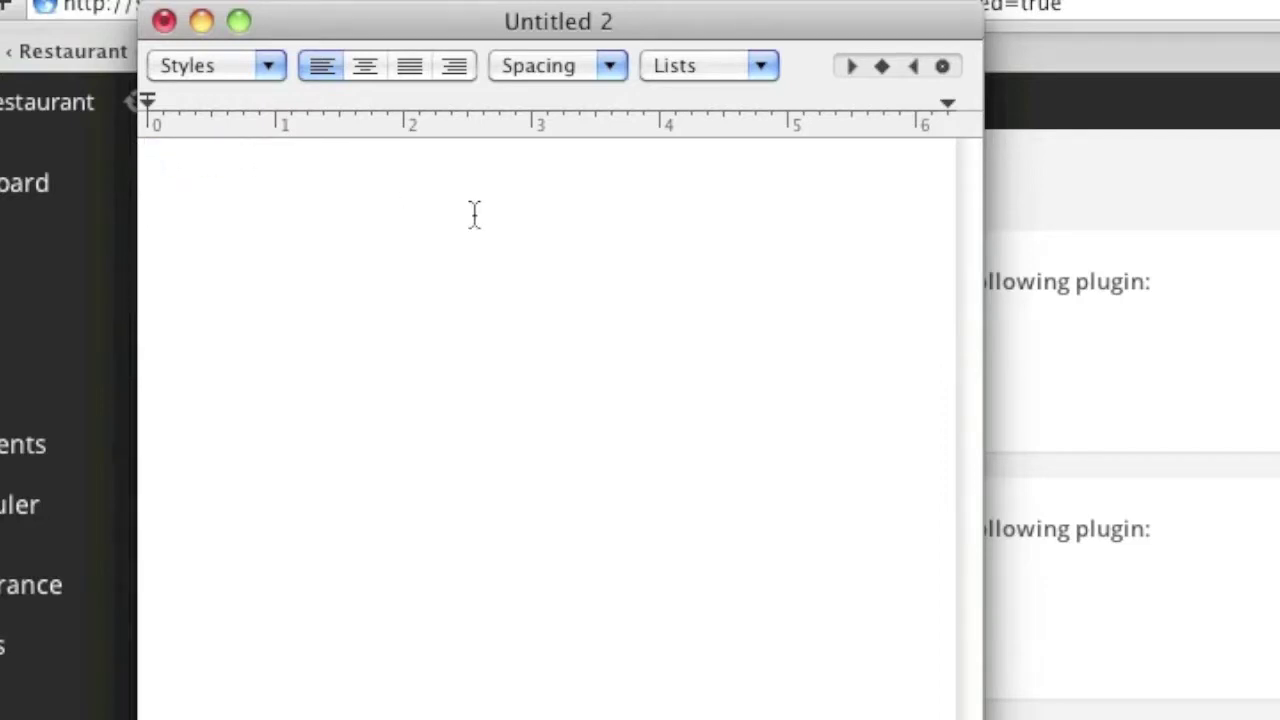
pyautogui.click(1182, 465)
# Create a new page titled 'Store Locator', paste [wpsl] as its content, and publish it
pyautogui.moveTo(22, 398)
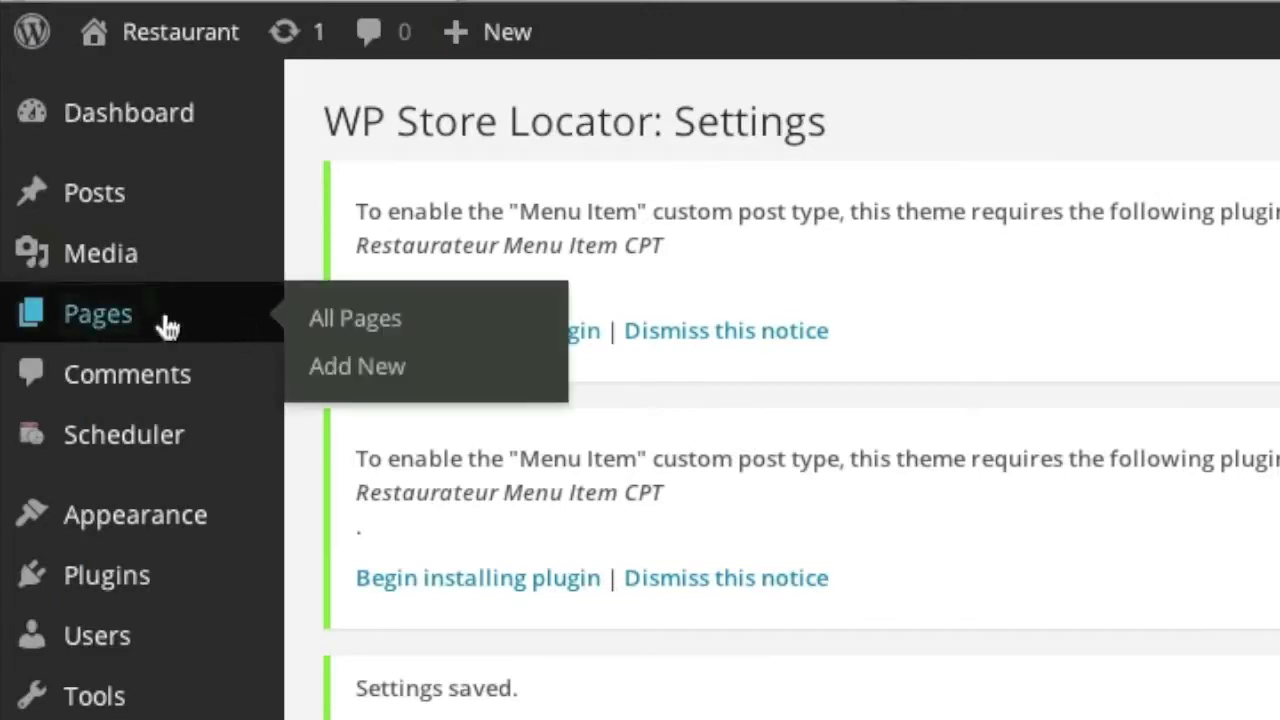
pyautogui.click(343, 362)
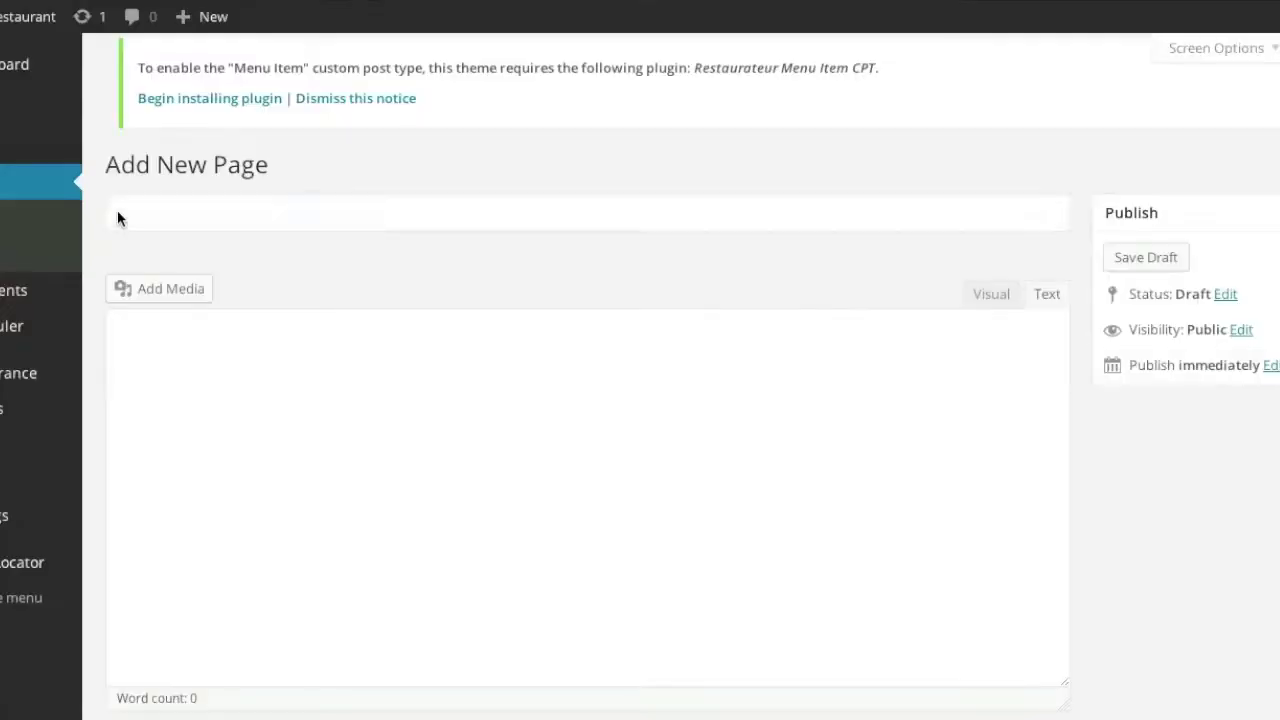
pyautogui.click(184, 237)
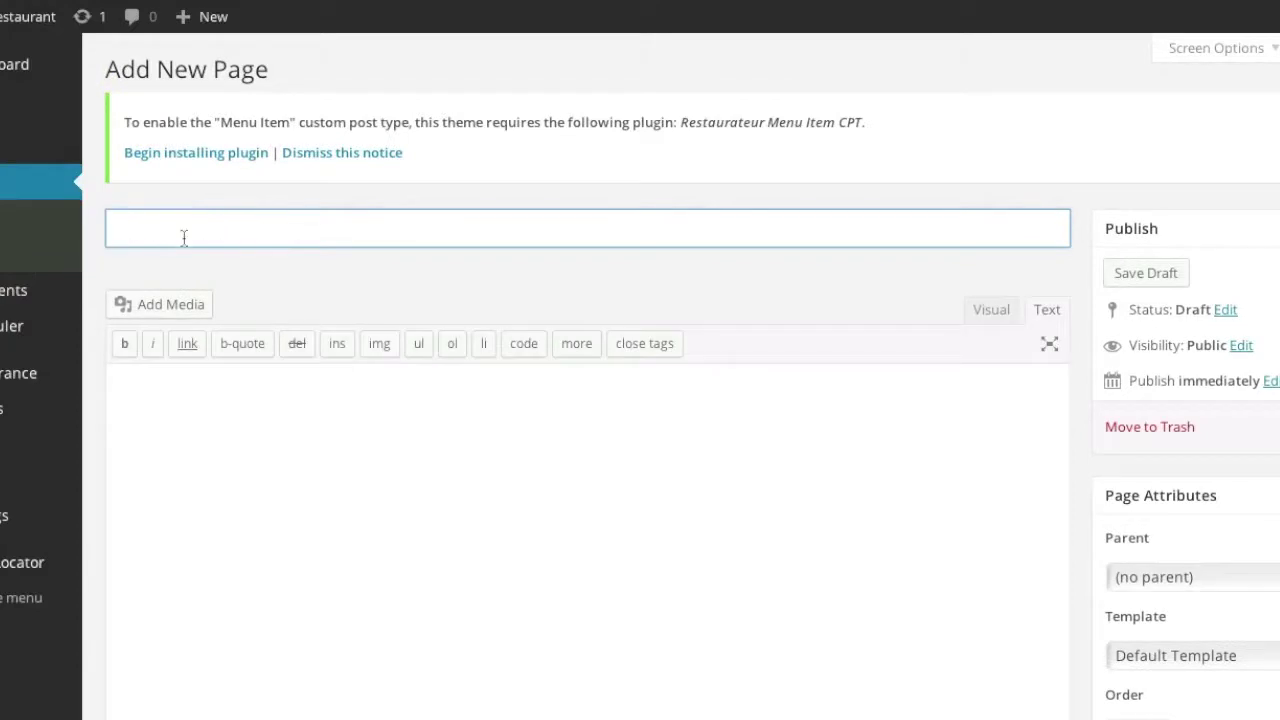
pyautogui.write('Store Locator')
pyautogui.press('Tab')
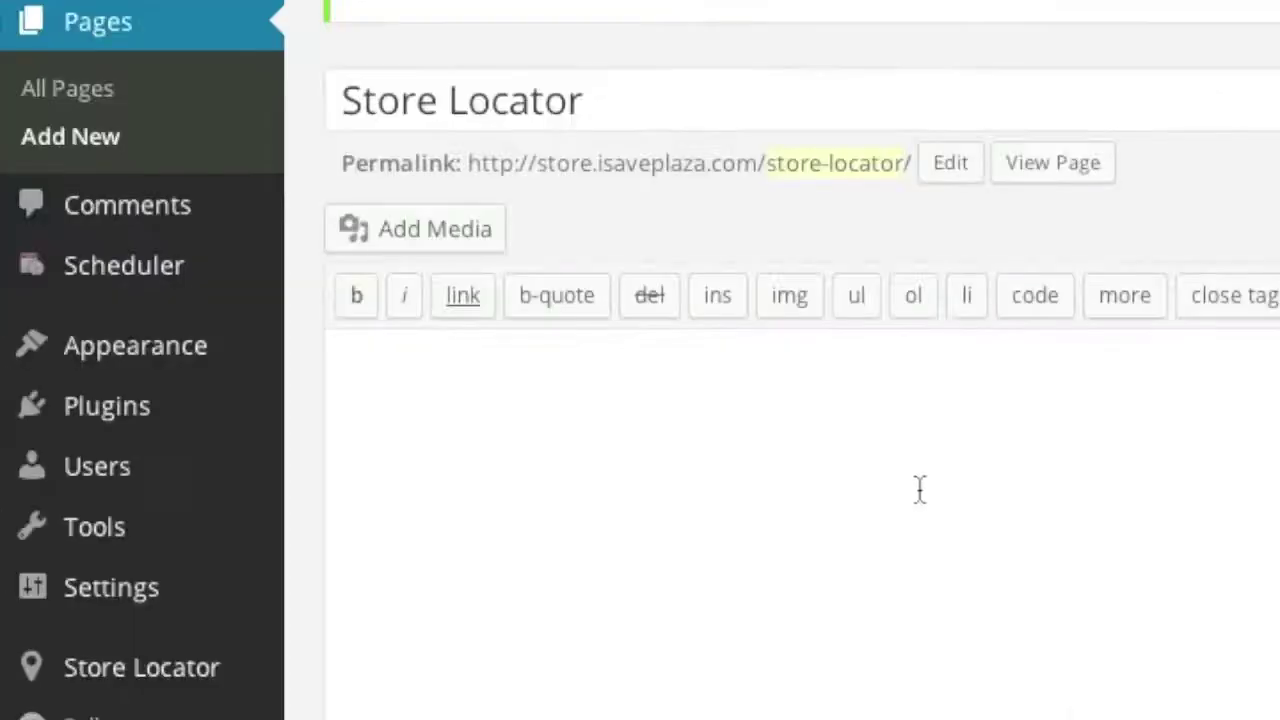
pyautogui.hotkey('ctrl', 'v')
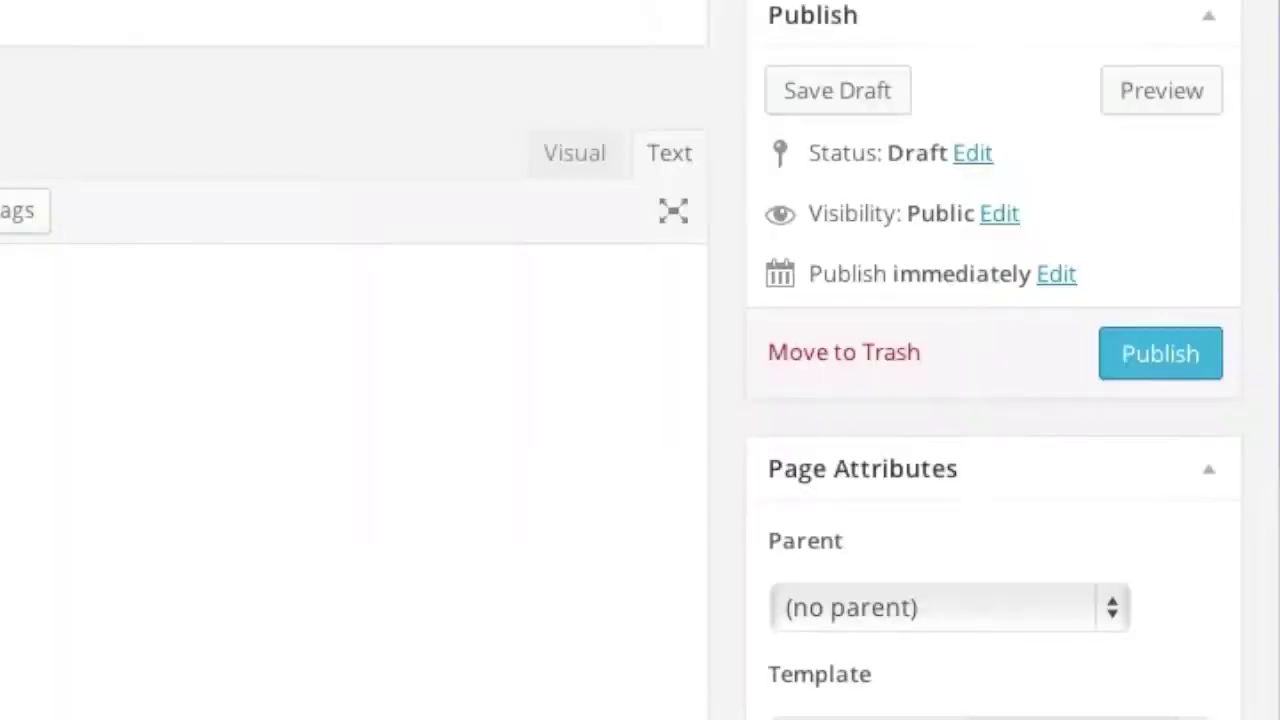
pyautogui.click(1170, 362)
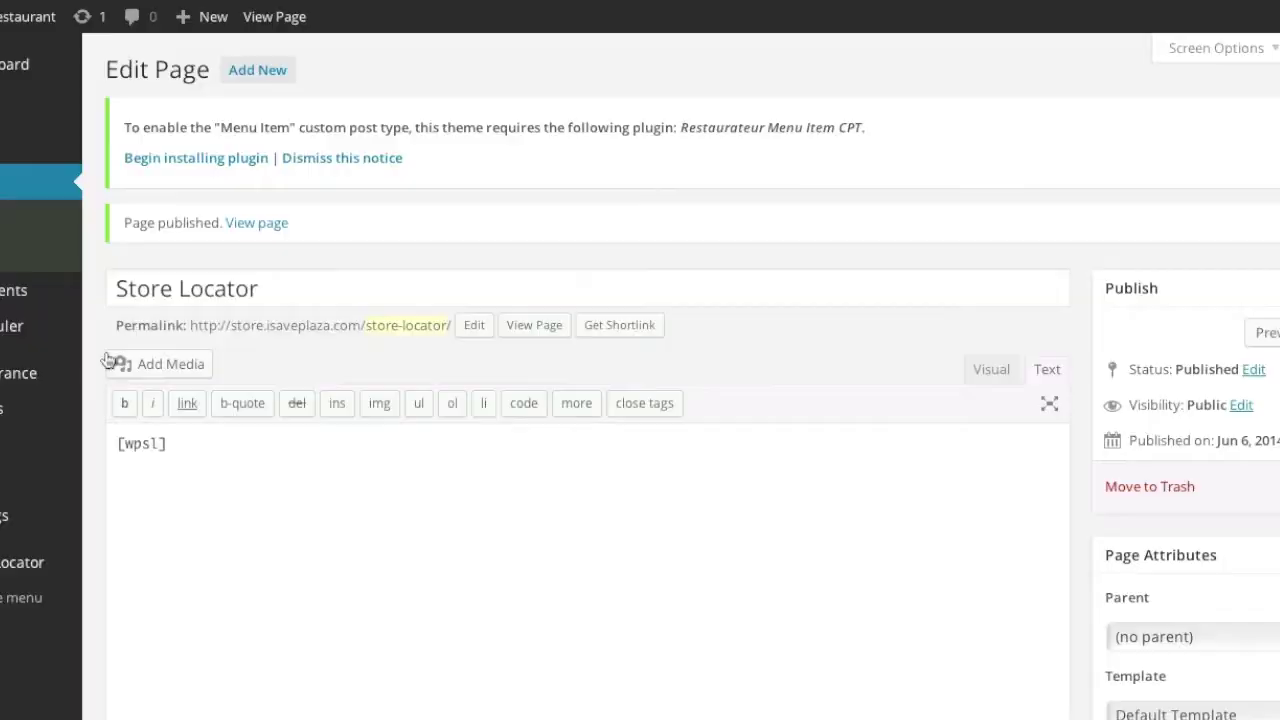
pyautogui.moveTo(55, 377)
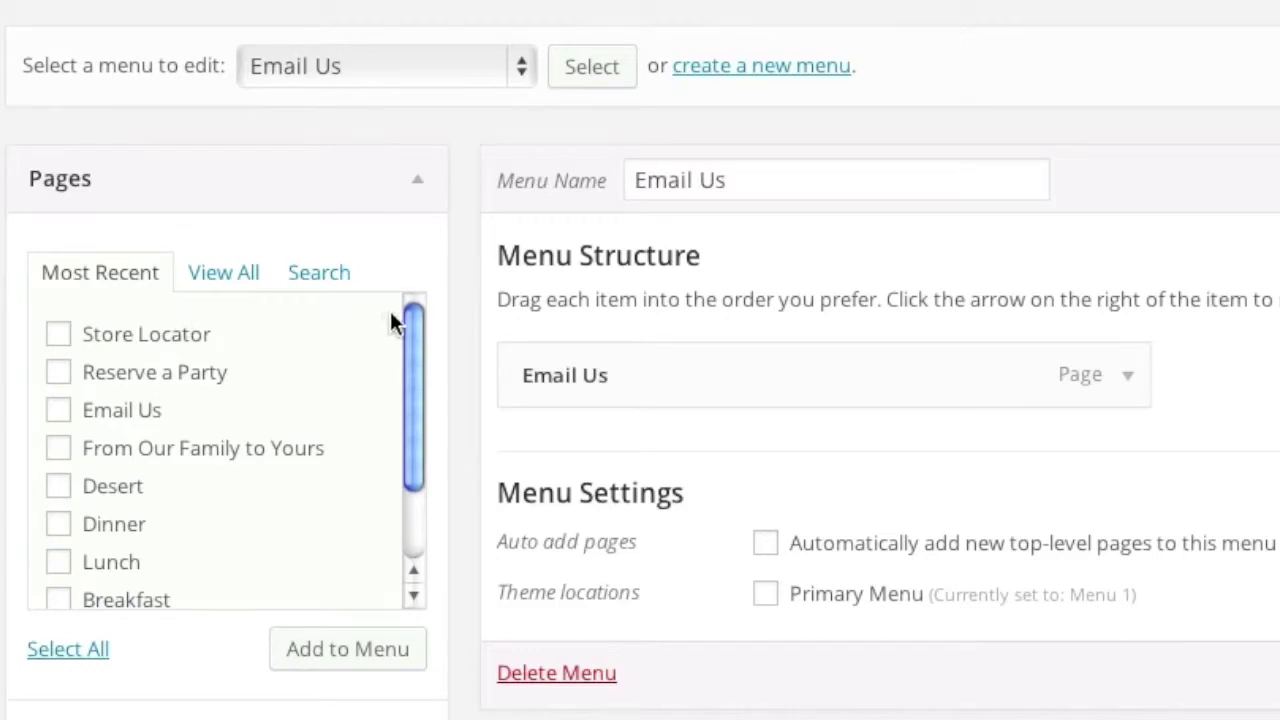
# Load Menu 1 (Primary Menu), add the Store Locator page to it, and save the menu
pyautogui.click(432, 64)
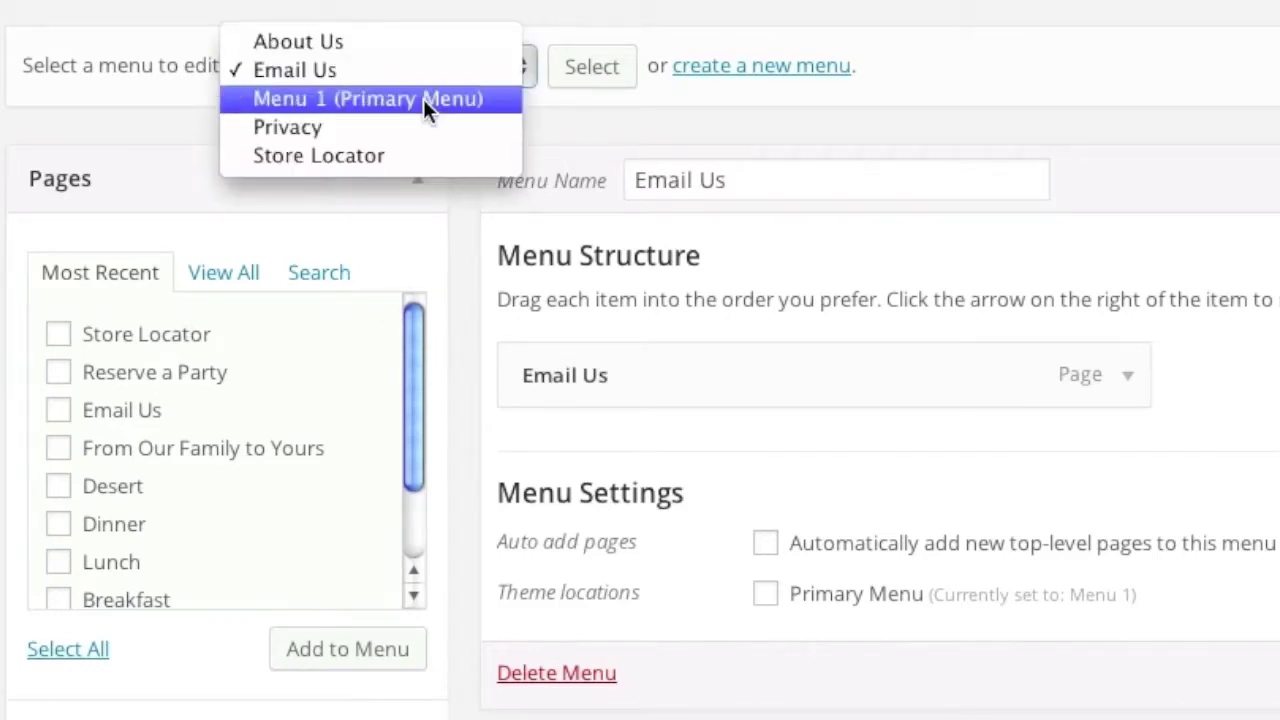
pyautogui.click(423, 99)
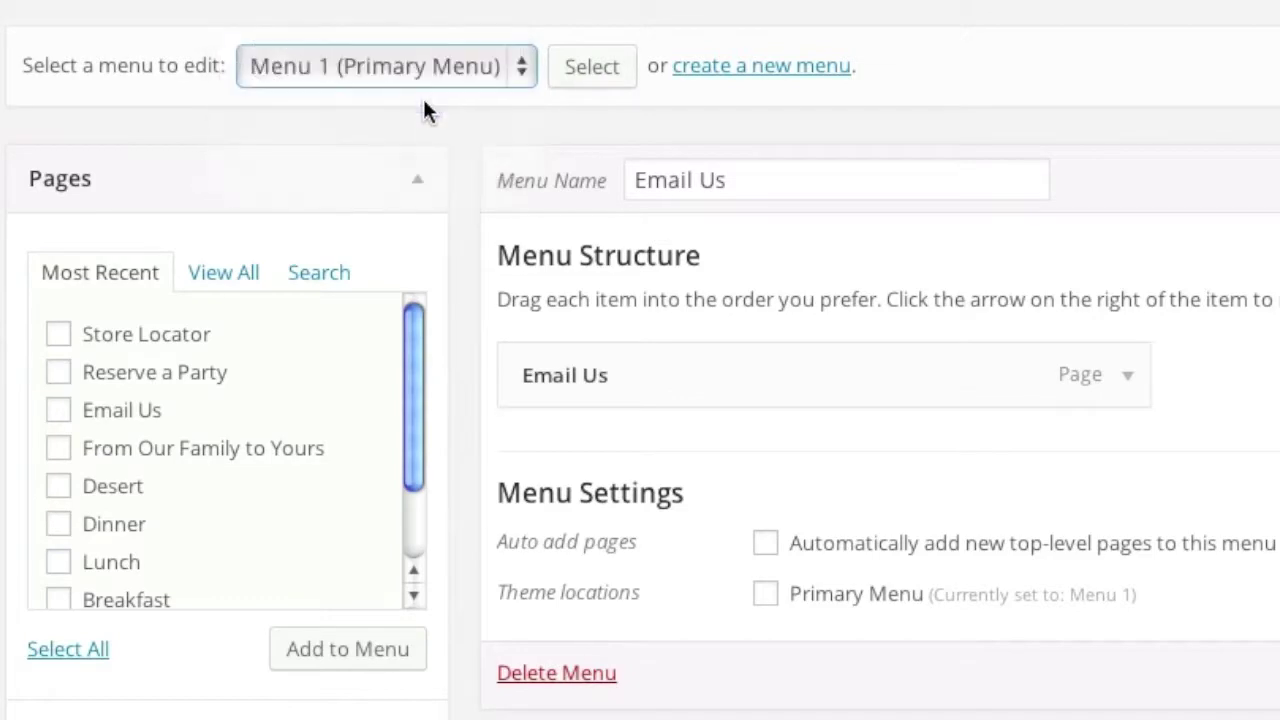
pyautogui.click(562, 66)
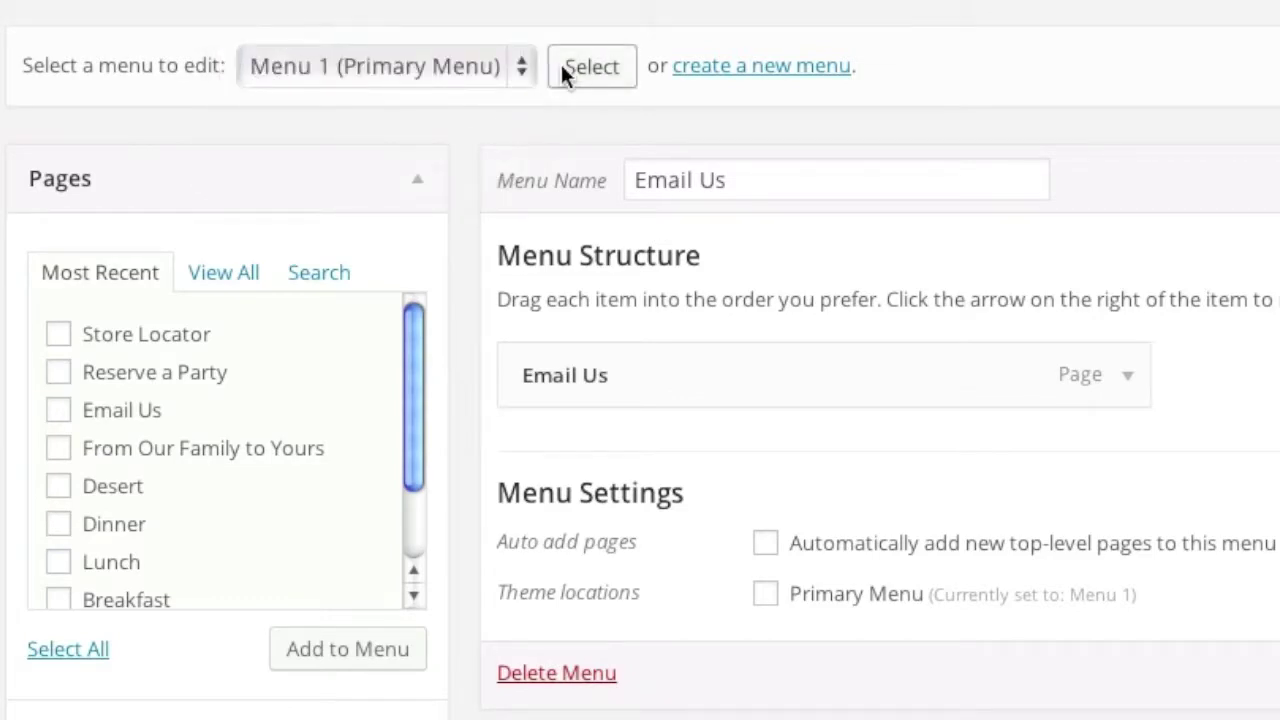
pyautogui.scroll(-5, 287, 362)
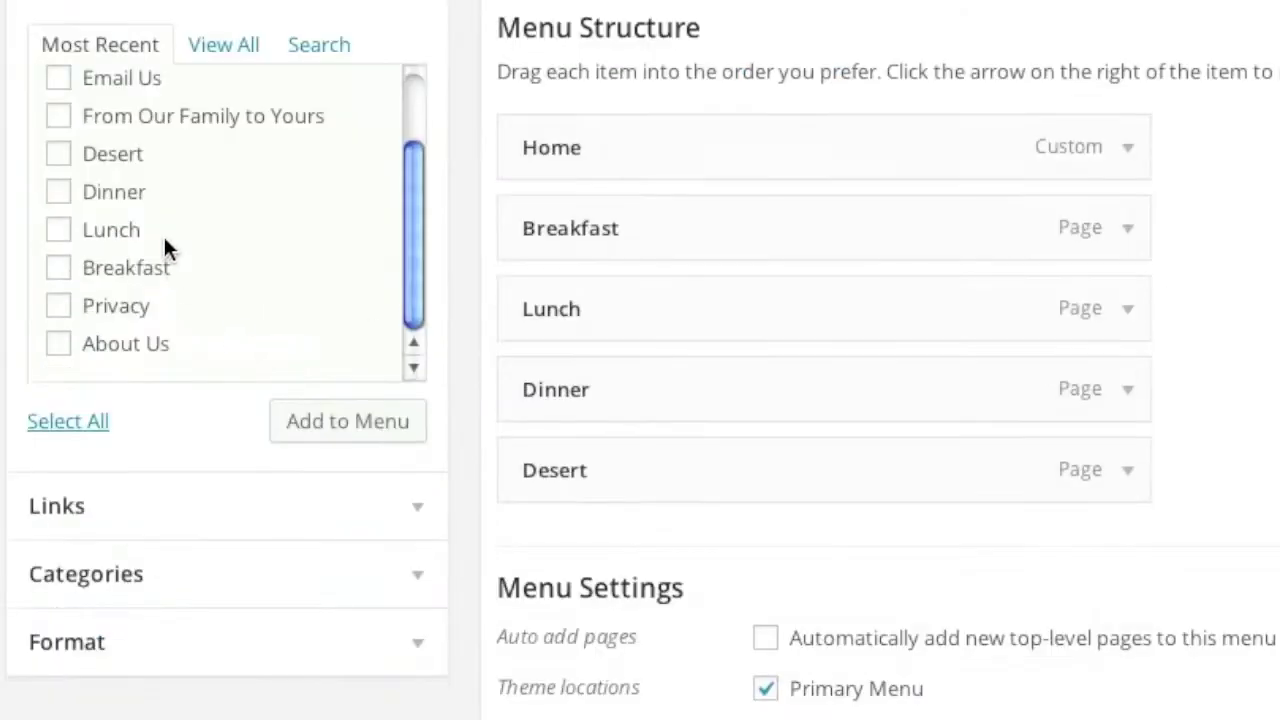
pyautogui.scroll(2, 181, 243)
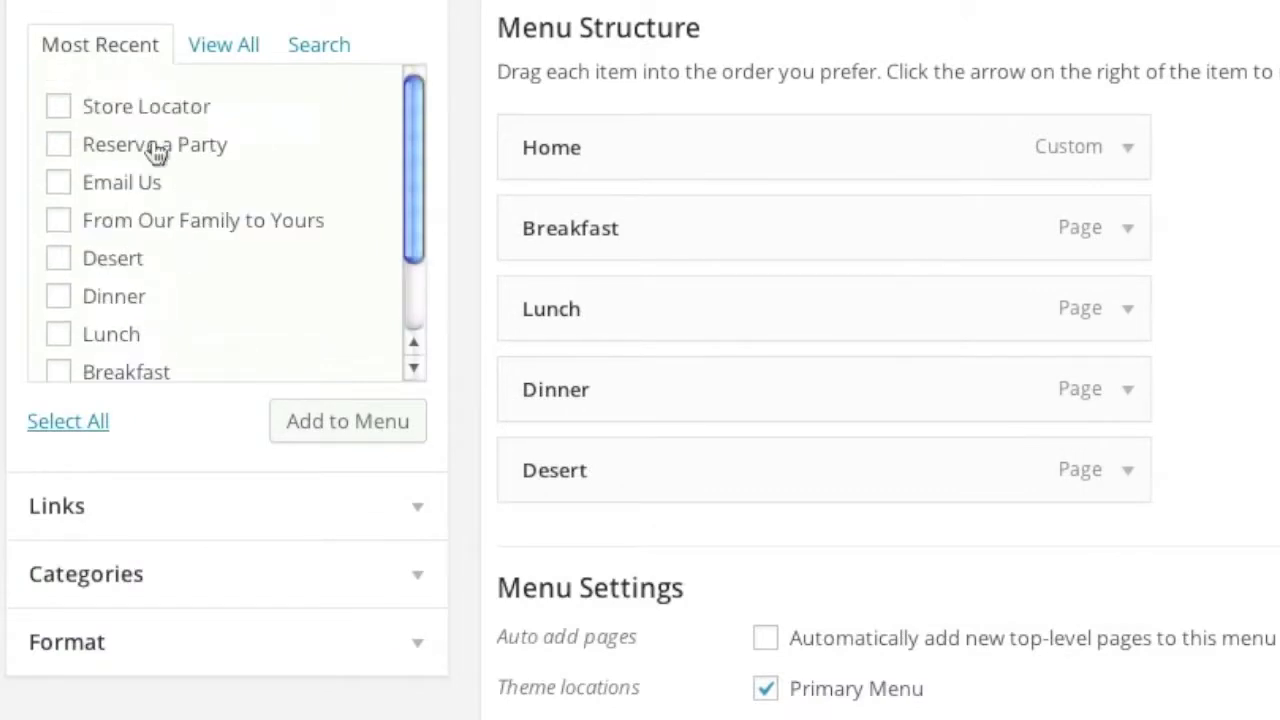
pyautogui.click(58, 106)
pyautogui.click(343, 421)
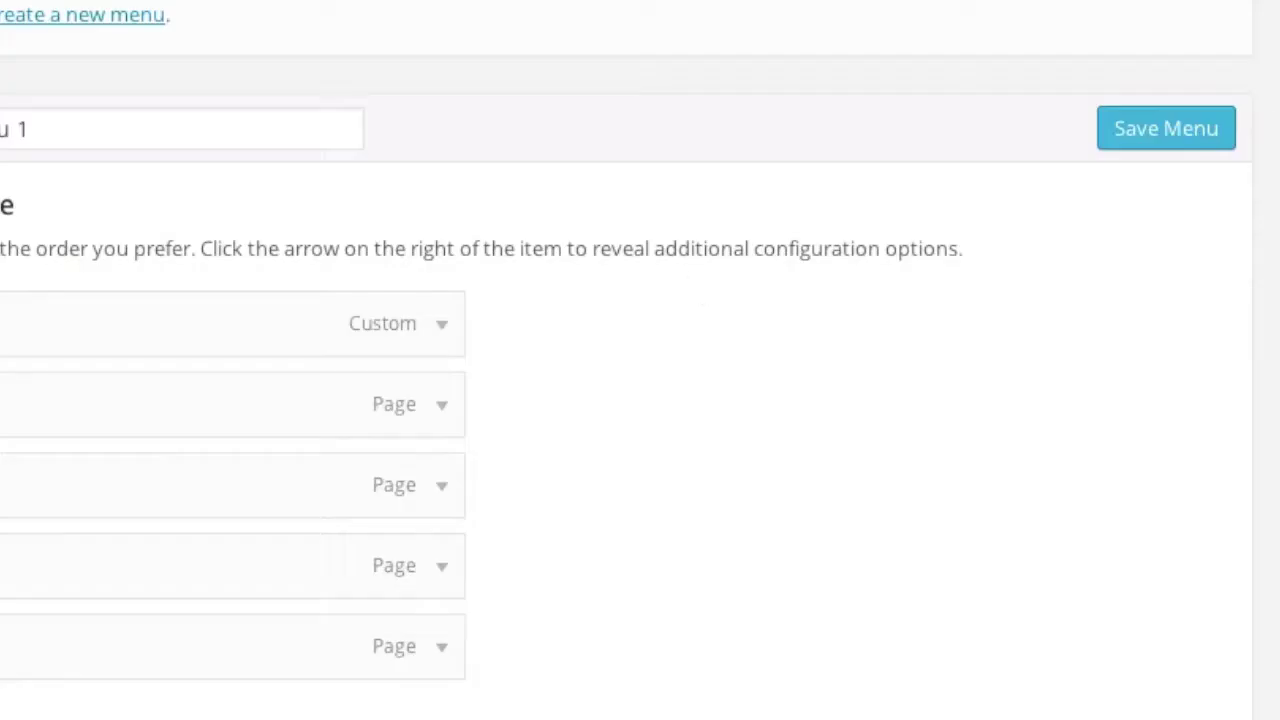
pyautogui.click(1171, 137)
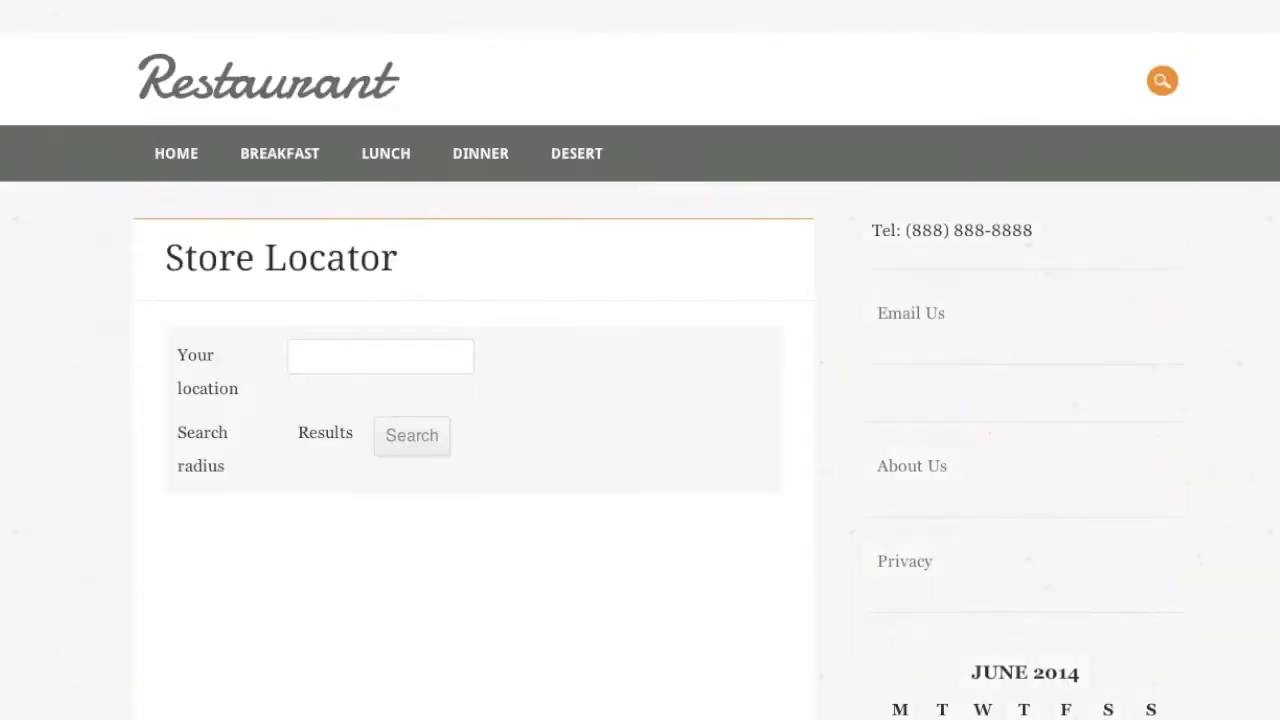
# Allow location access and show driving directions to the Restaurant result: 10.1 mi, 25 mins
pyautogui.click(791, 144)
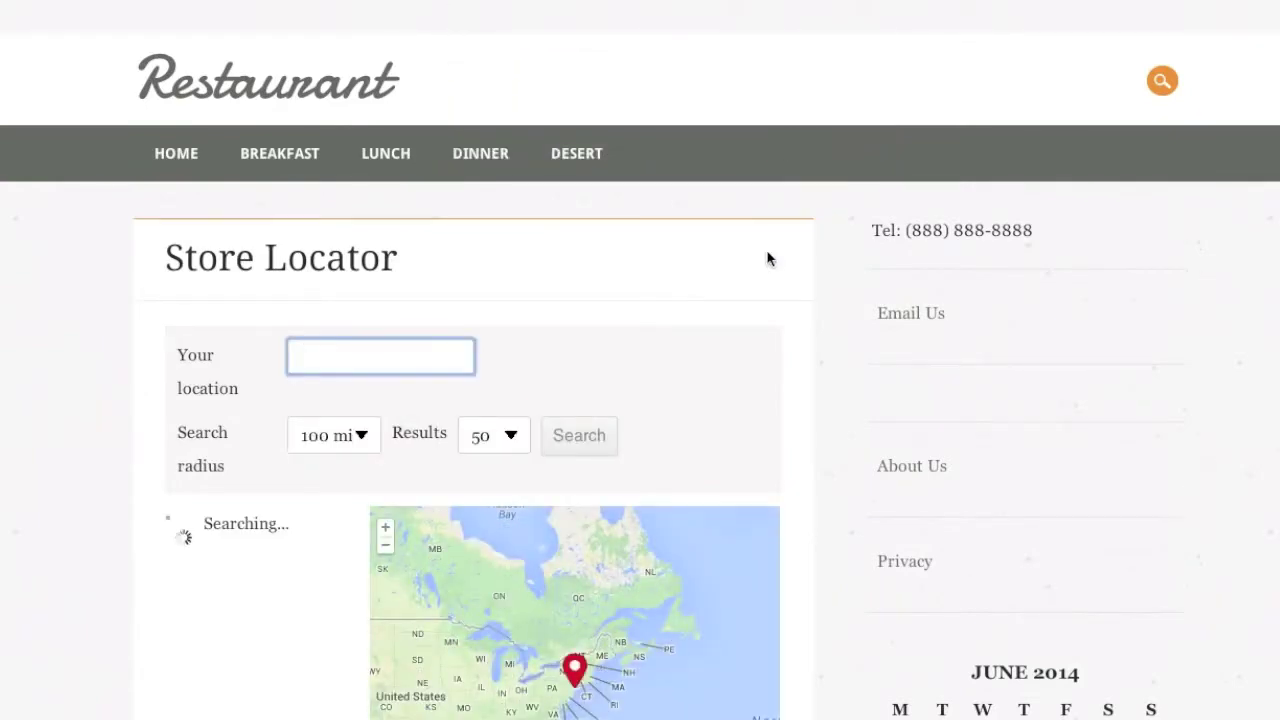
pyautogui.scroll(-3, 766, 257)
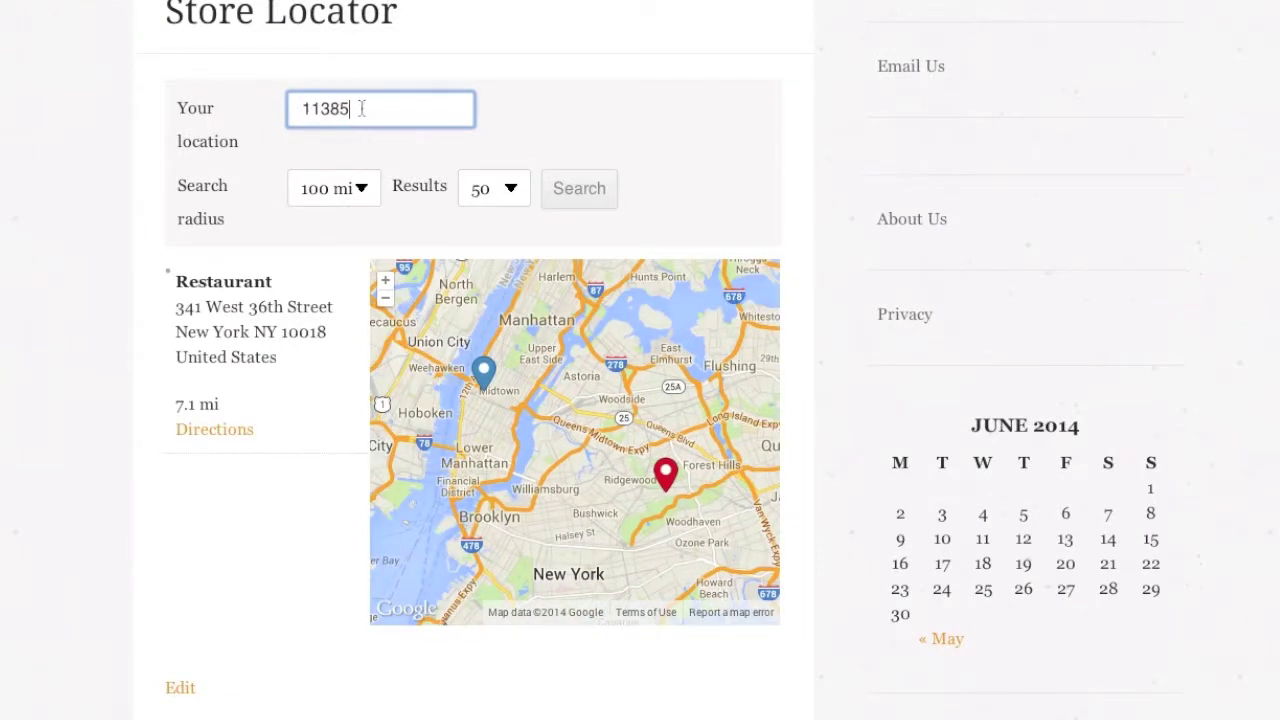
pyautogui.click(237, 431)
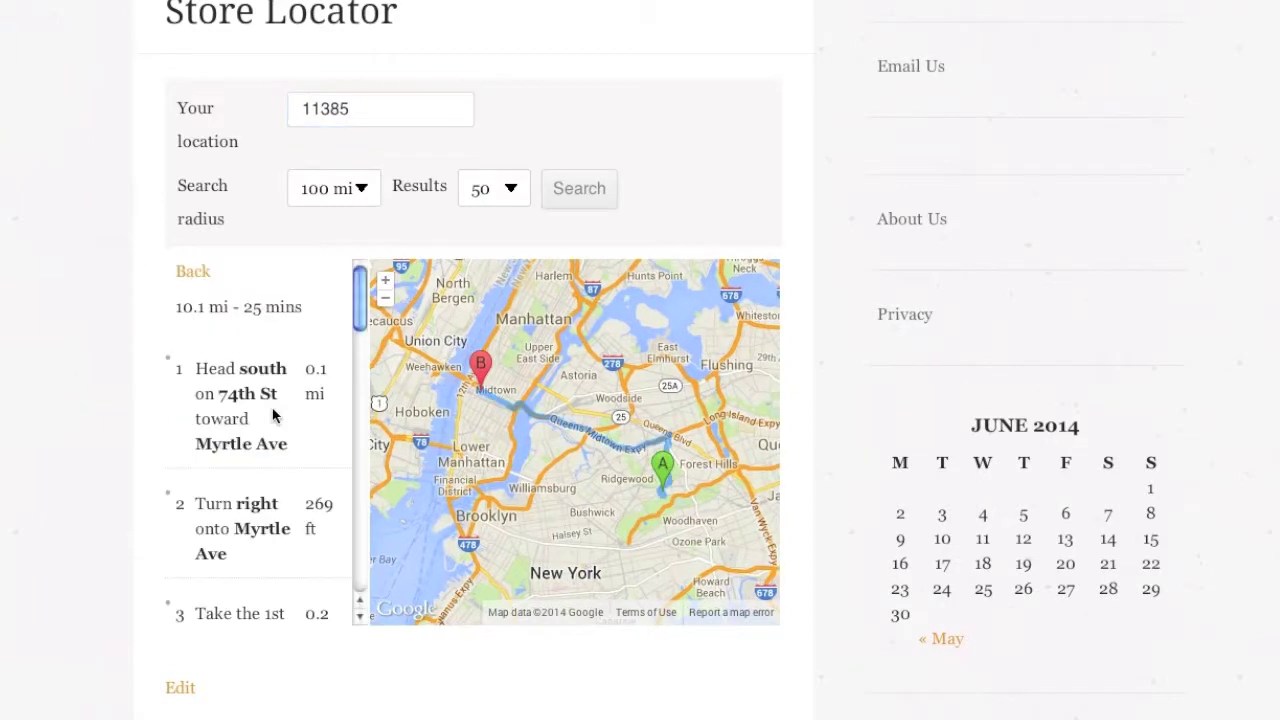
pyautogui.scroll(-10, 294, 408)
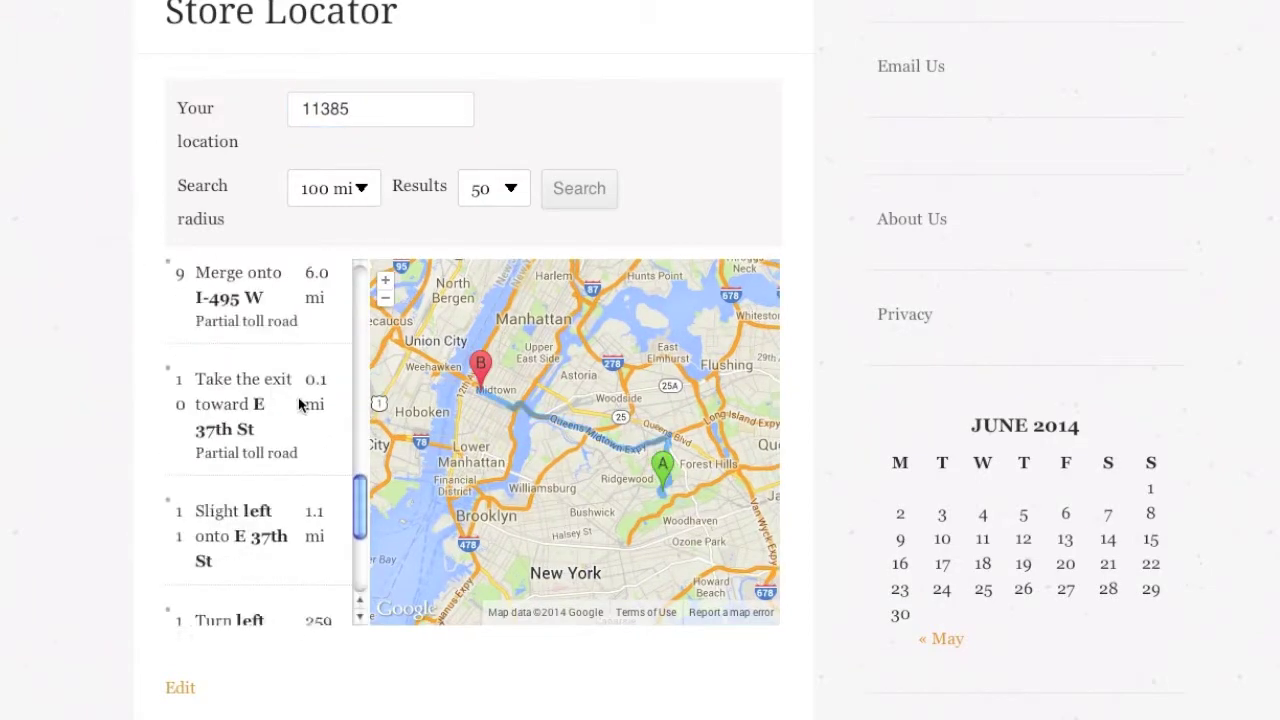
pyautogui.scroll(12, 300, 403)
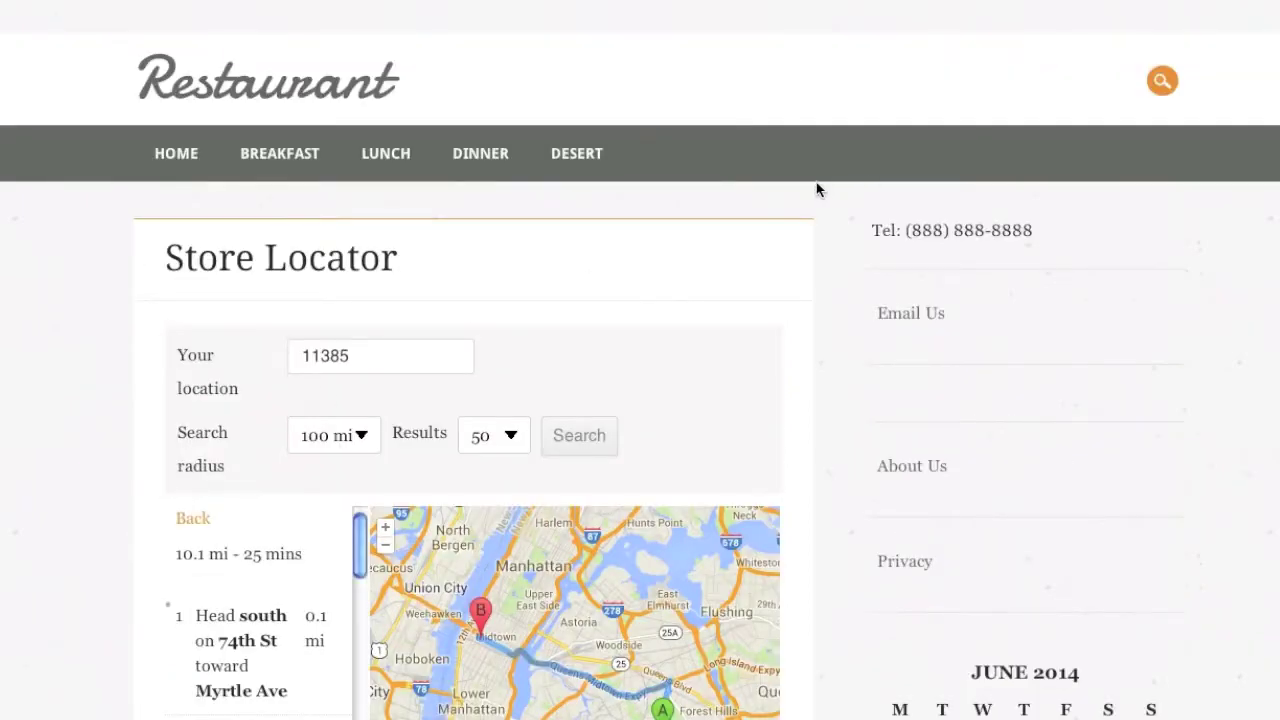